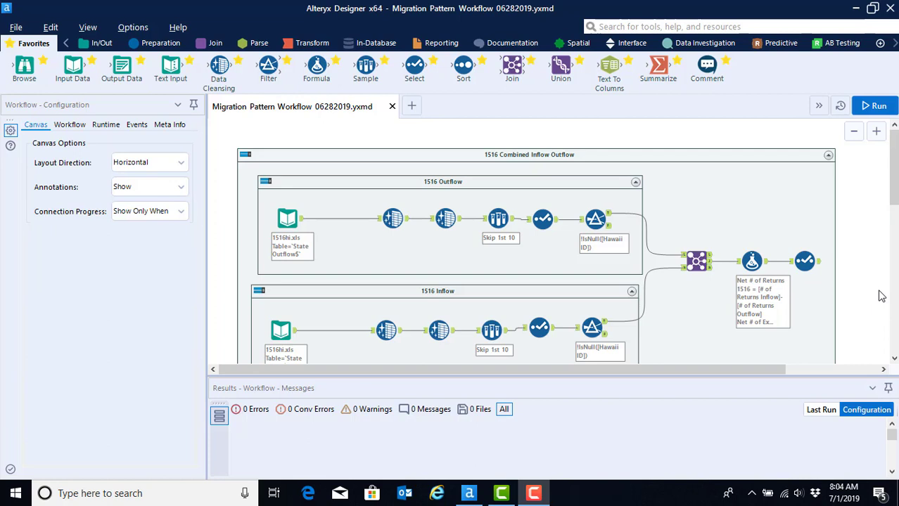
# Copy the 1516 Combined Inflow Outflow container with its tools and paste it below the original
pyautogui.click(342, 176)
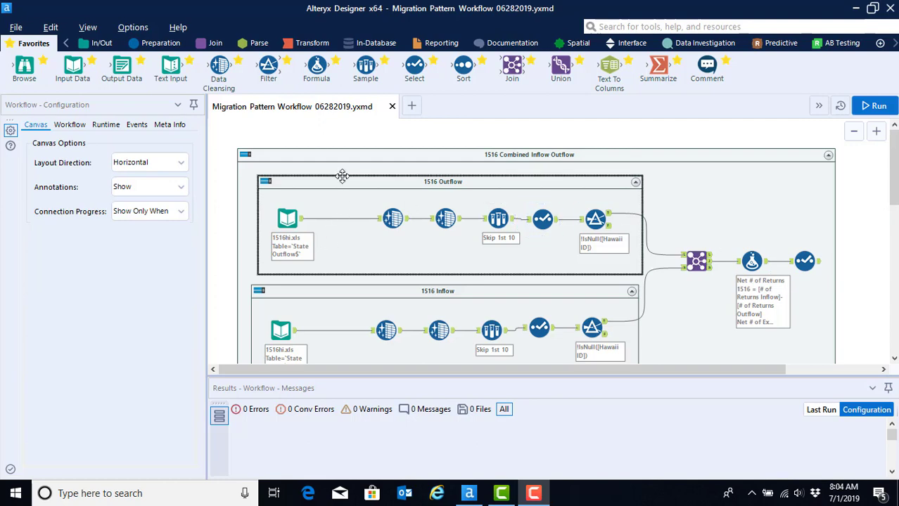
pyautogui.click(333, 156)
pyautogui.click(333, 155)
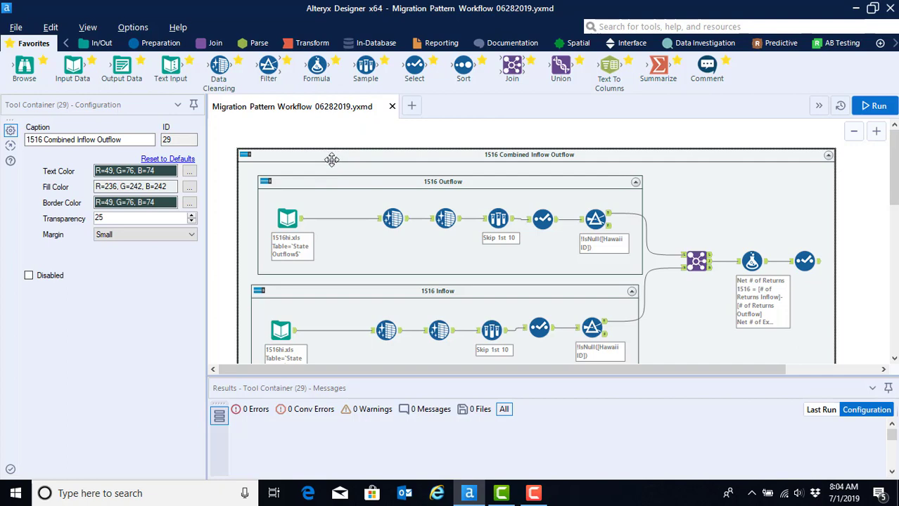
pyautogui.rightClick(329, 155)
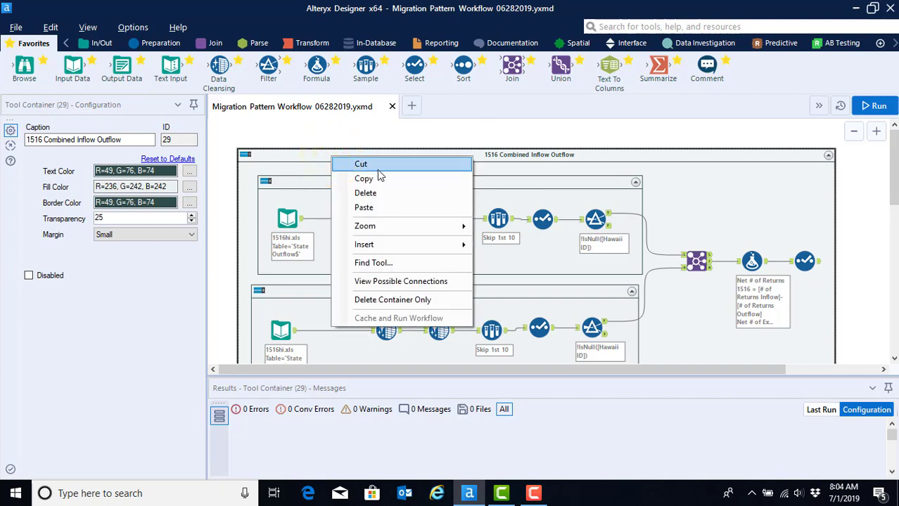
pyautogui.click(378, 177)
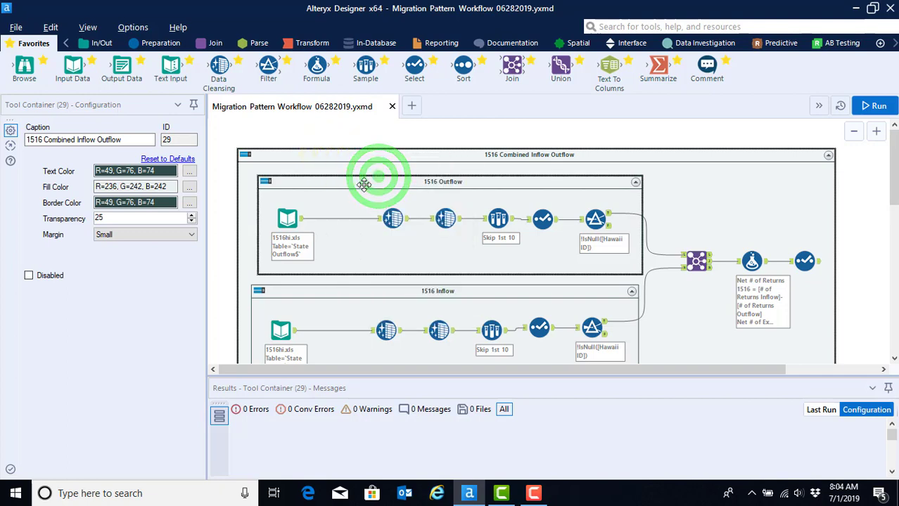
pyautogui.scroll(-5, 302, 232)
pyautogui.click(247, 264)
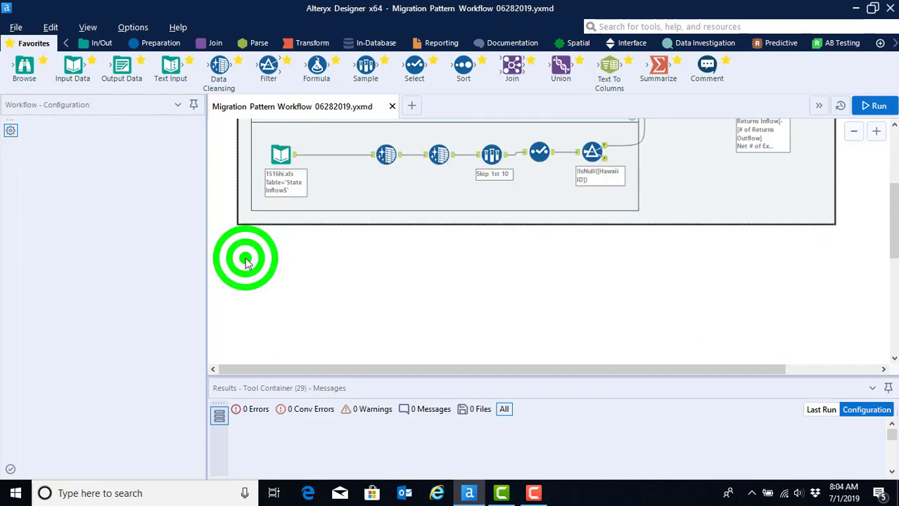
pyautogui.rightClick(247, 261)
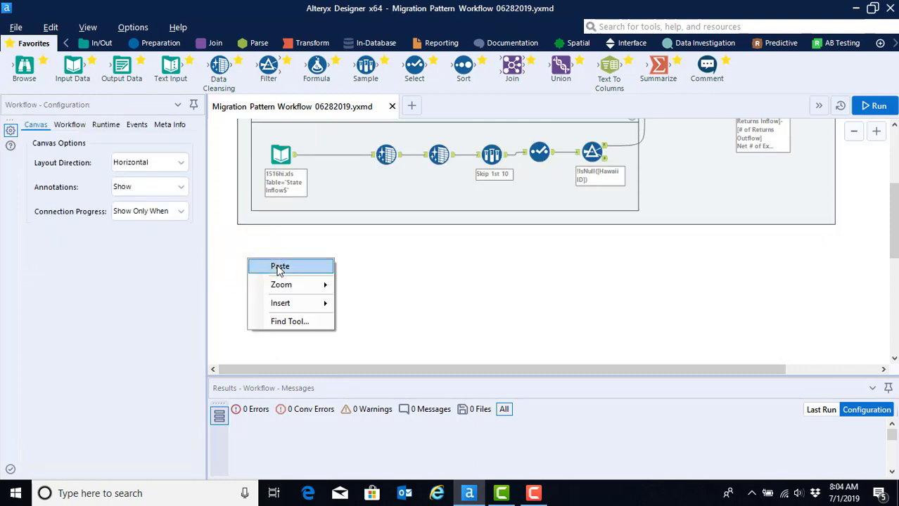
pyautogui.click(280, 267)
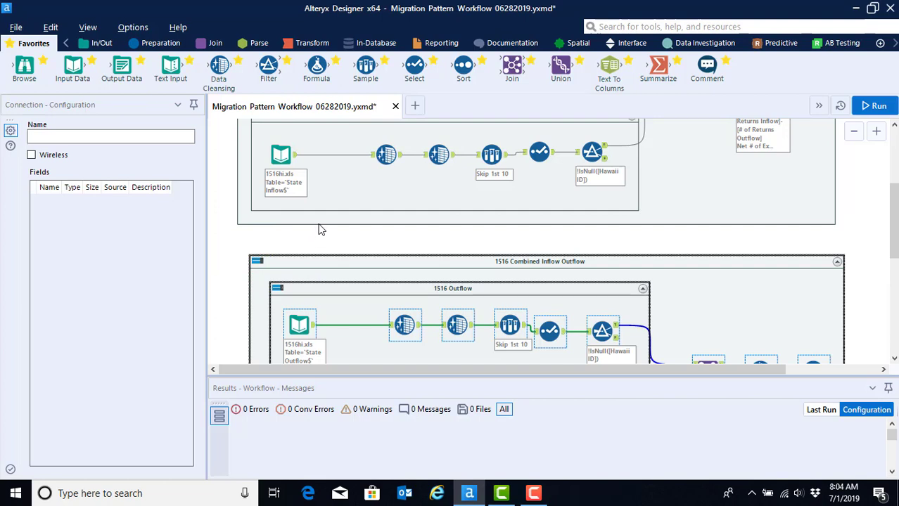
# Rename the pasted combined container's caption to 1112 Combined Inflow Outflow
pyautogui.click(514, 263)
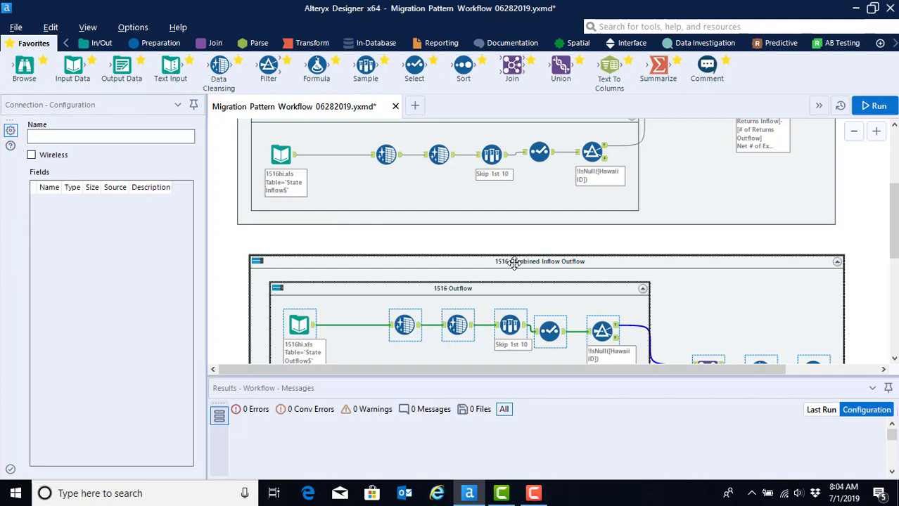
pyautogui.click(514, 263)
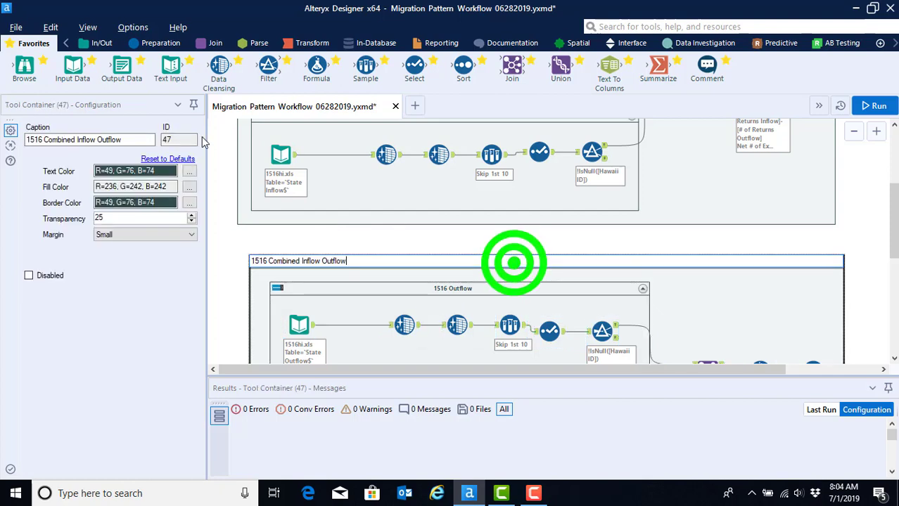
pyautogui.moveTo(43, 140); pyautogui.dragTo(21, 143)
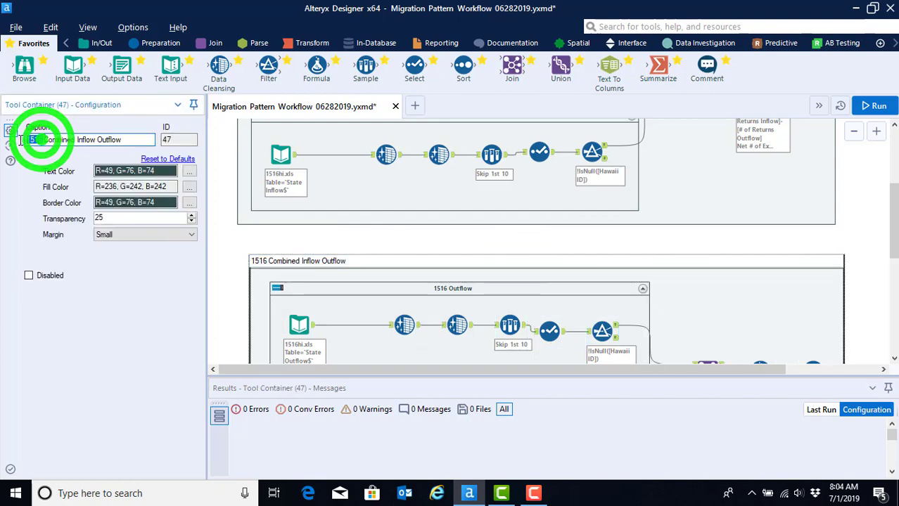
pyautogui.press('Home')
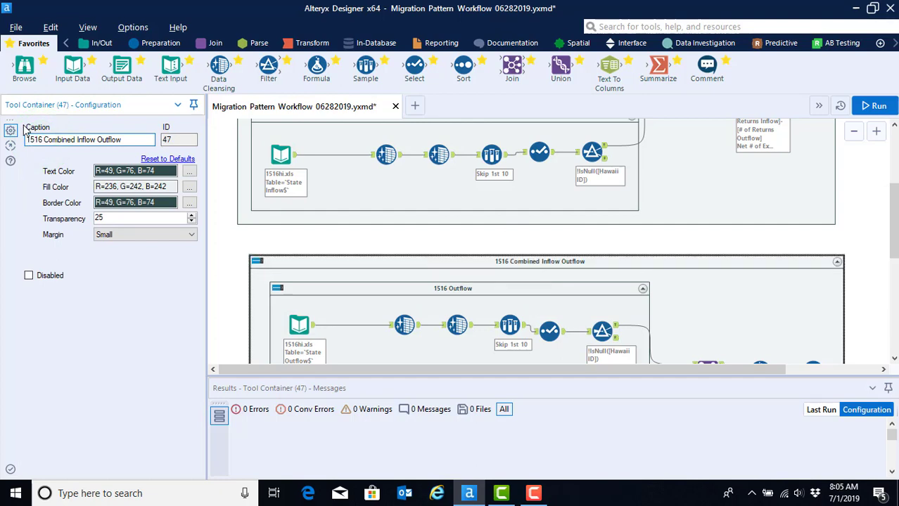
pyautogui.press('Delete')
pyautogui.press('Delete')
pyautogui.press('Delete')
pyautogui.press('Delete')
pyautogui.press('Delete')
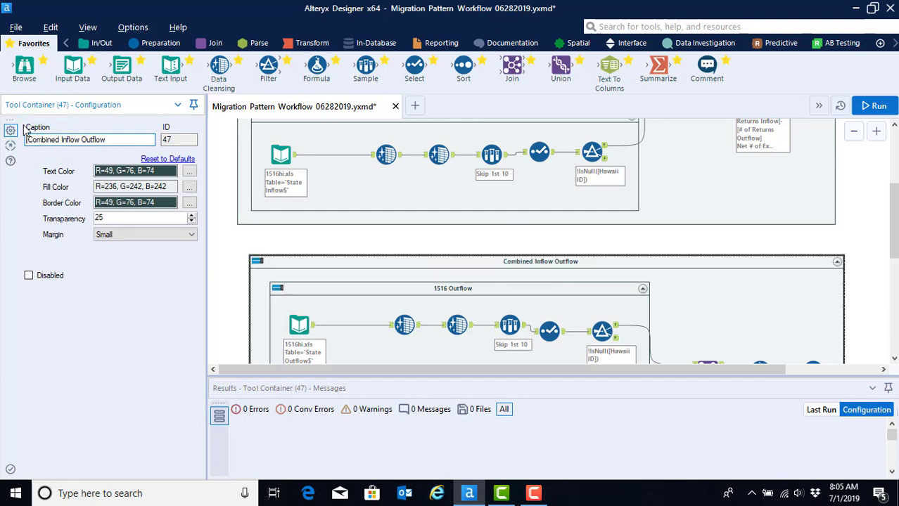
pyautogui.write('1112')
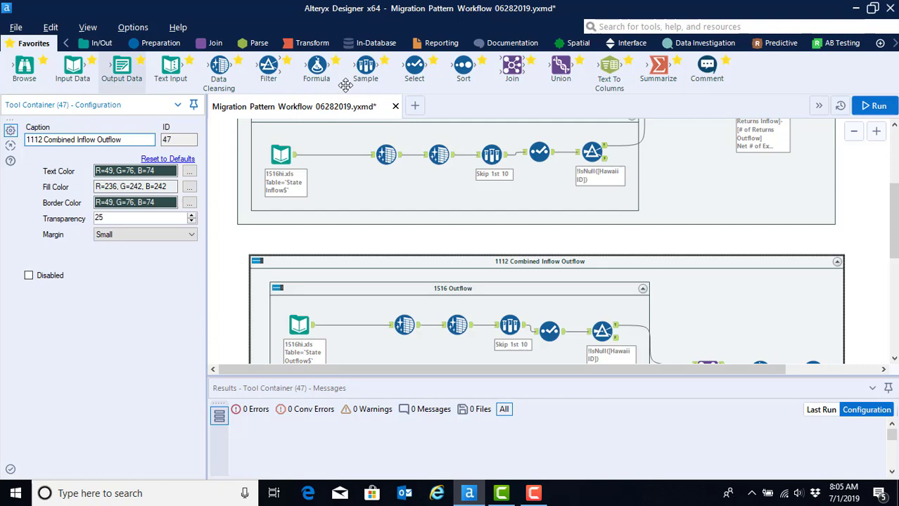
# Rename the pasted 1516 Outflow container to 1112 Outflow
pyautogui.click(445, 289)
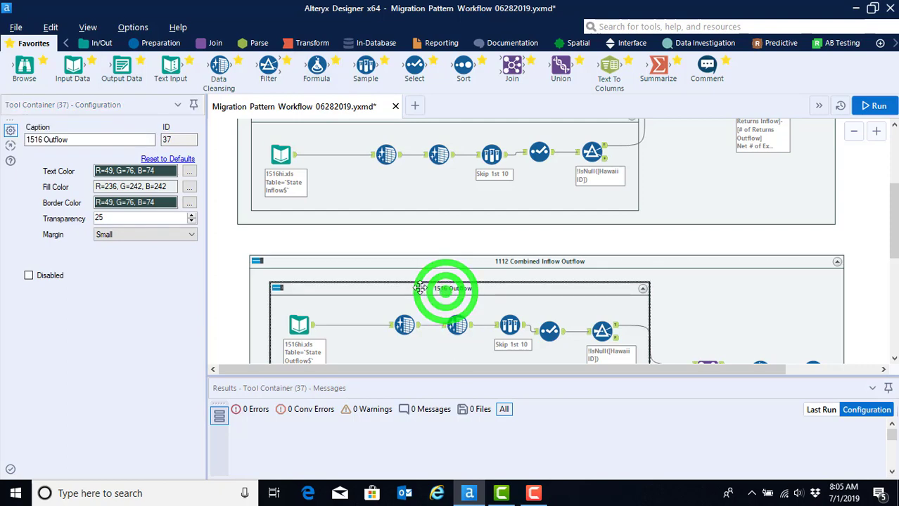
pyautogui.click(42, 139)
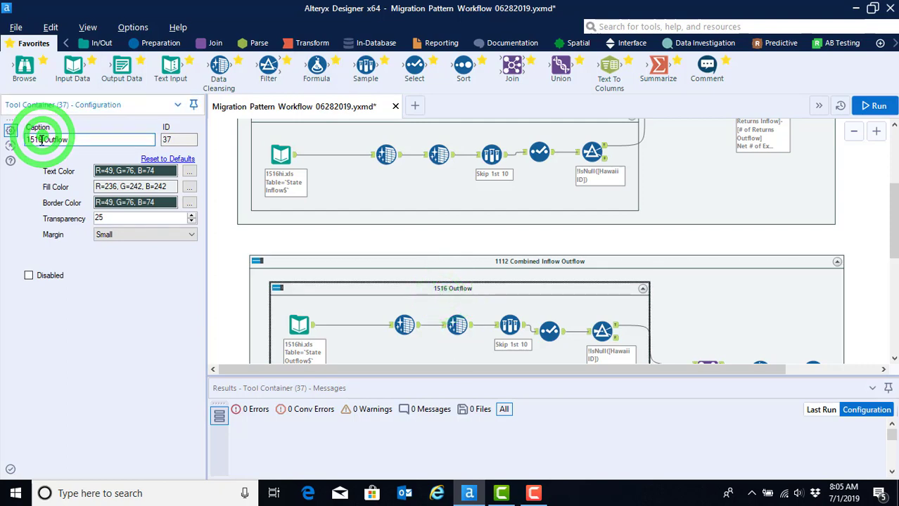
pyautogui.press('BackSpace')
pyautogui.press('BackSpace')
pyautogui.press('BackSpace')
pyautogui.press('BackSpace')
pyautogui.press('BackSpace')
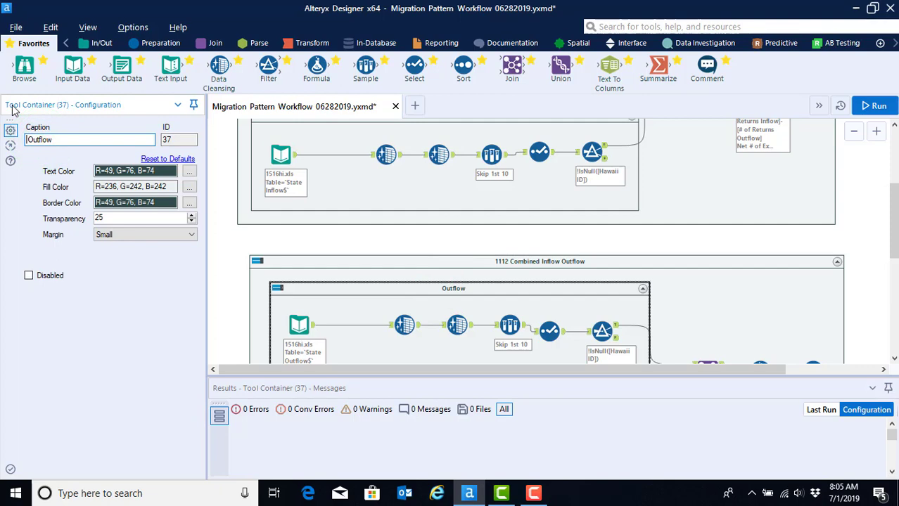
pyautogui.write('1112')
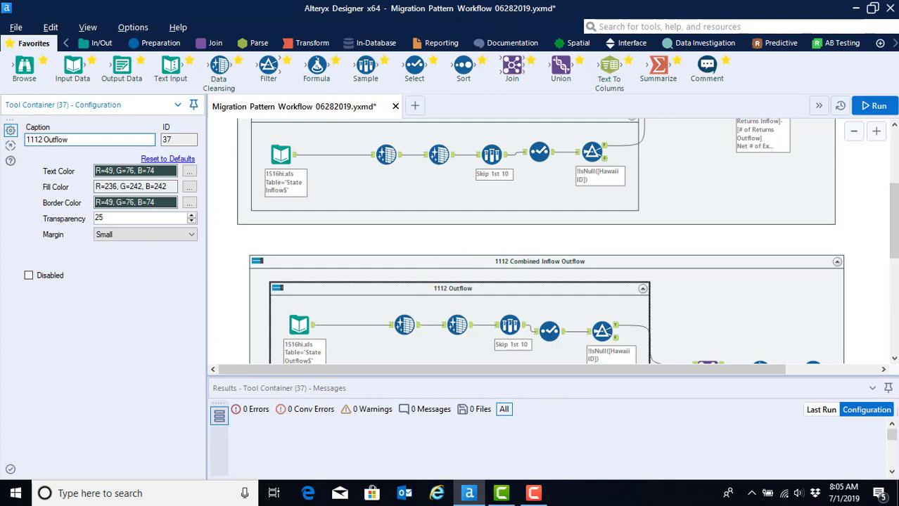
pyautogui.click(853, 268)
# Rename the pasted 1516 Inflow container to 1112 Inflow
pyautogui.scroll(-2, 454, 313)
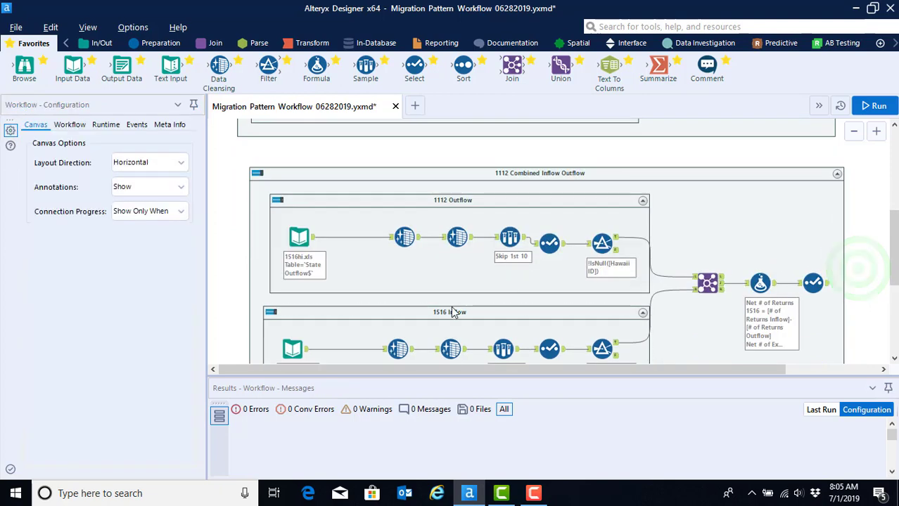
pyautogui.scroll(-1, 453, 313)
pyautogui.click(430, 289)
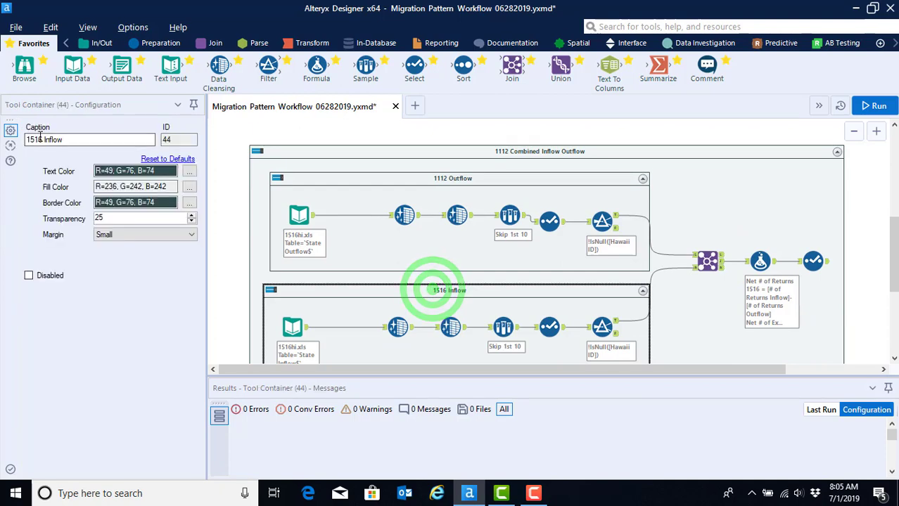
pyautogui.doubleClick(40, 138)
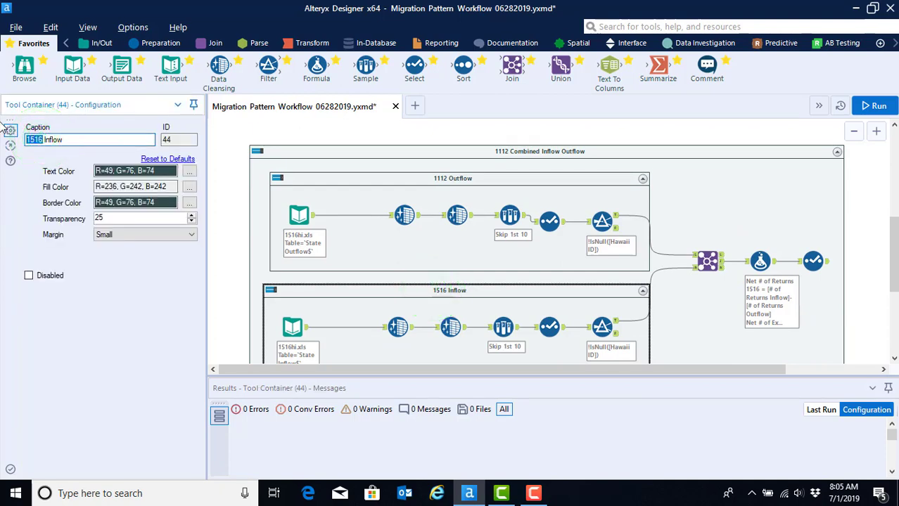
pyautogui.press('BackSpace')
pyautogui.write('1112')
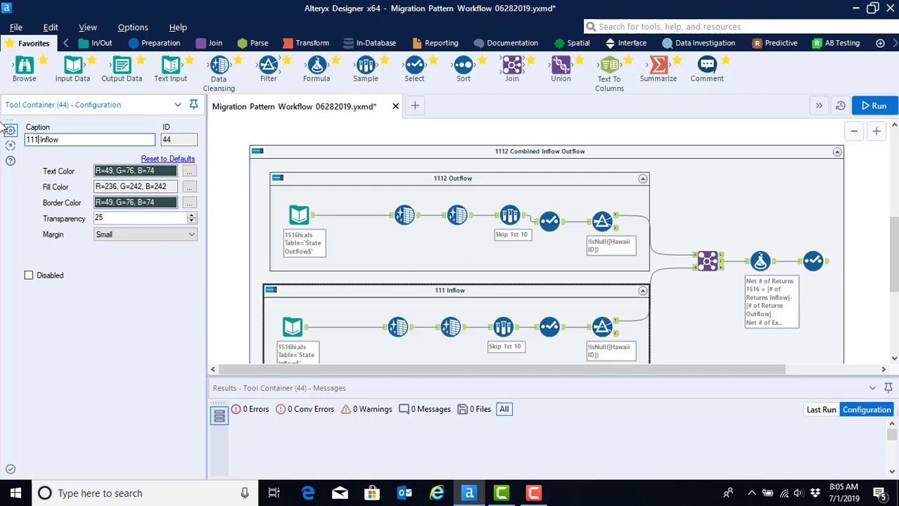
pyautogui.click(857, 241)
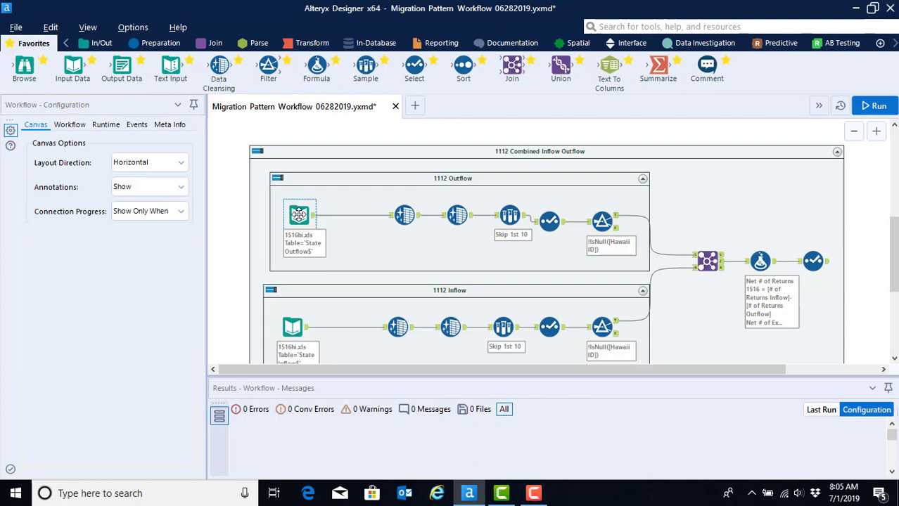
# Connect the 1112 Outflow Input Data tool to 1112hi.xls, reading its State Outflow sheet
pyautogui.click(299, 214)
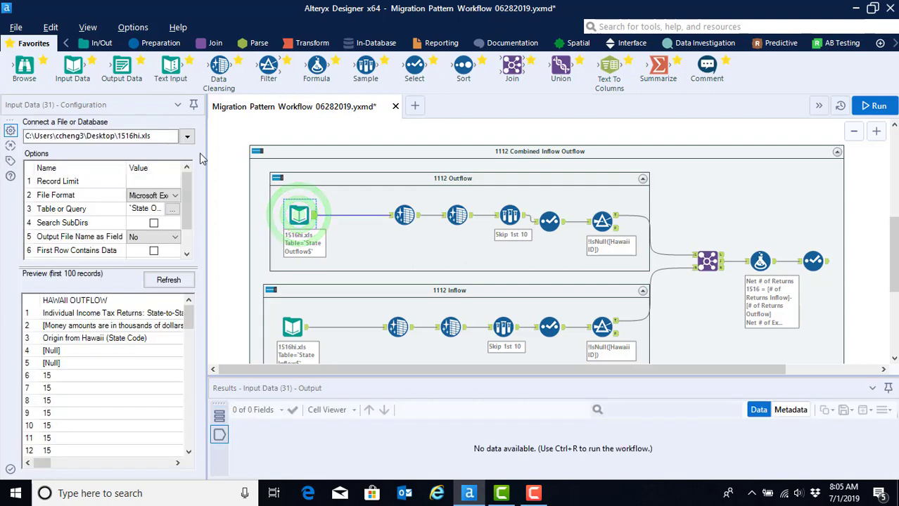
pyautogui.click(188, 139)
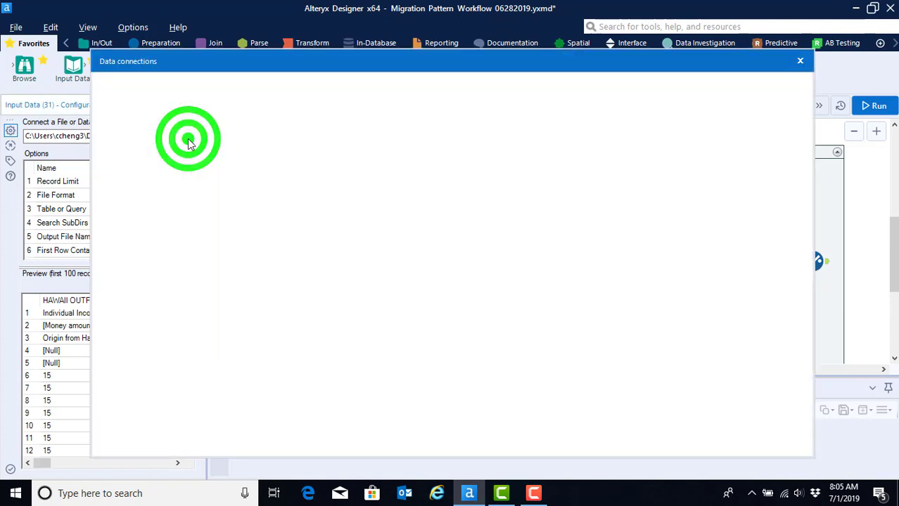
pyautogui.click(141, 138)
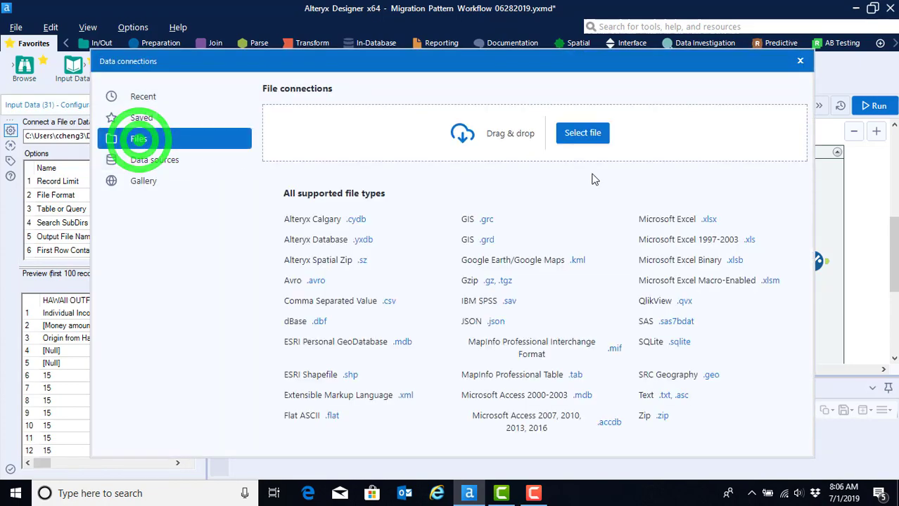
pyautogui.click(598, 132)
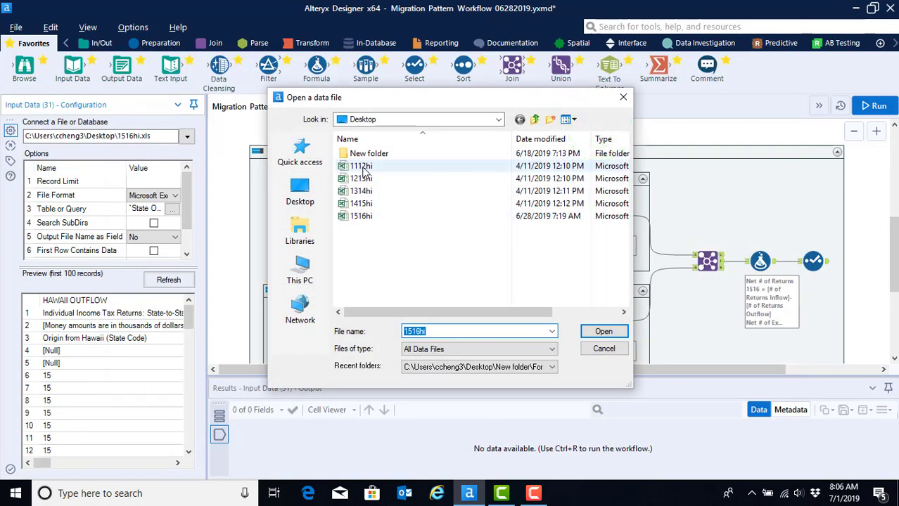
pyautogui.doubleClick(363, 166)
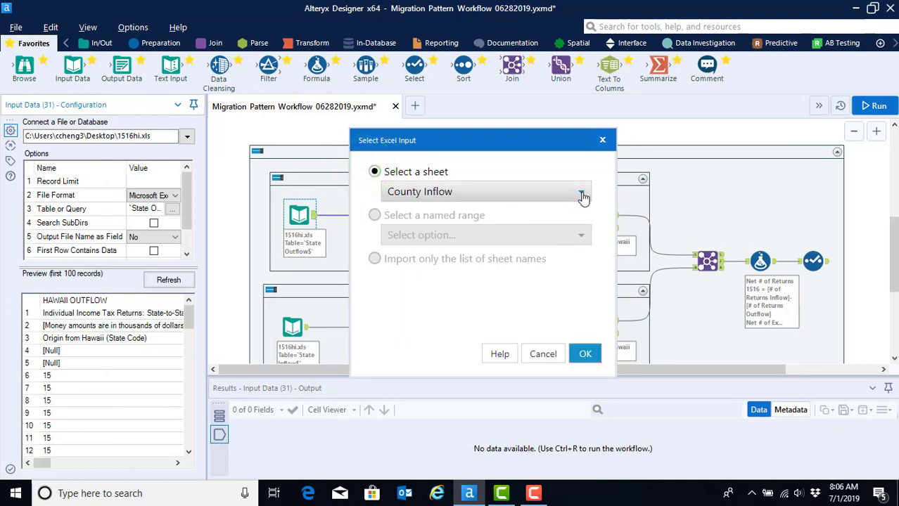
pyautogui.click(582, 196)
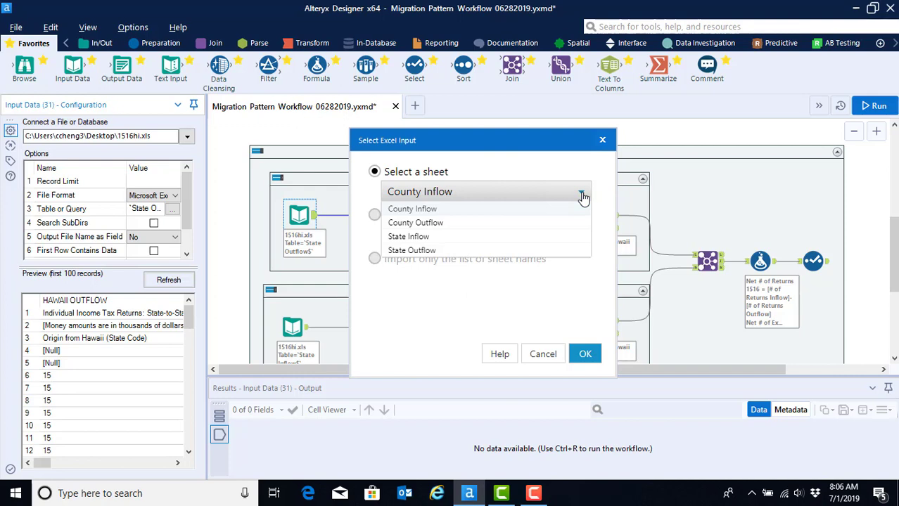
pyautogui.click(438, 252)
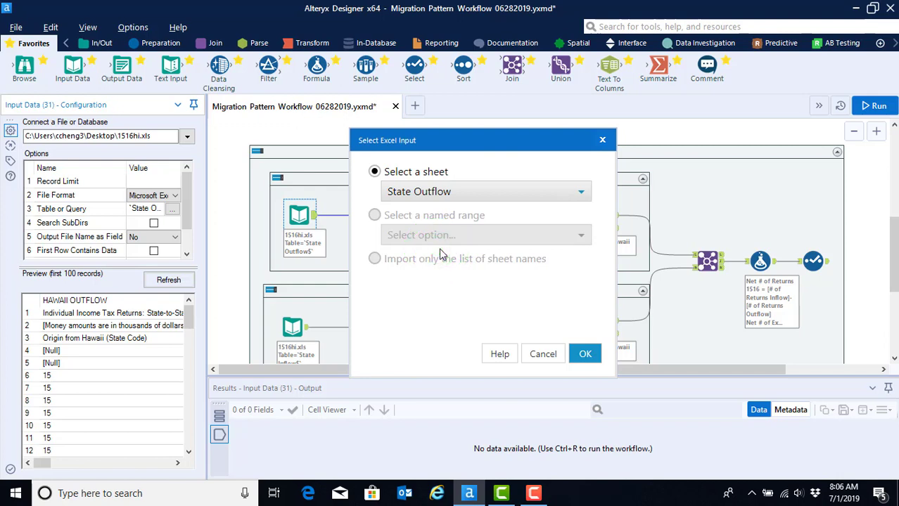
pyautogui.click(585, 354)
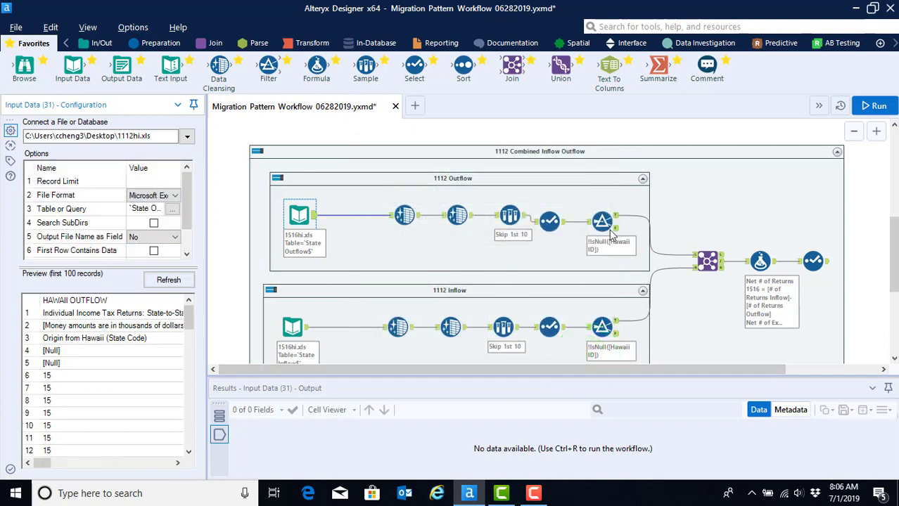
# Run the workflow and select the first Data Cleansing tool in 1112 Outflow
pyautogui.click(875, 103)
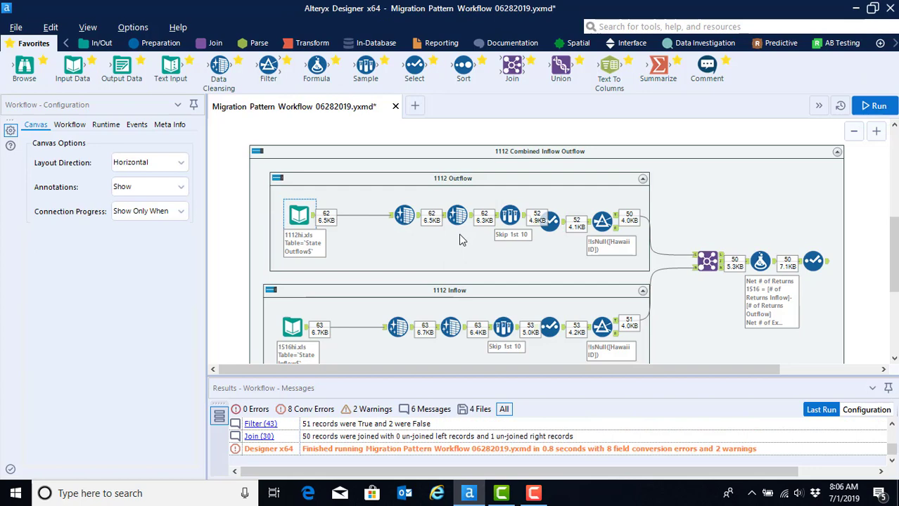
pyautogui.click(415, 225)
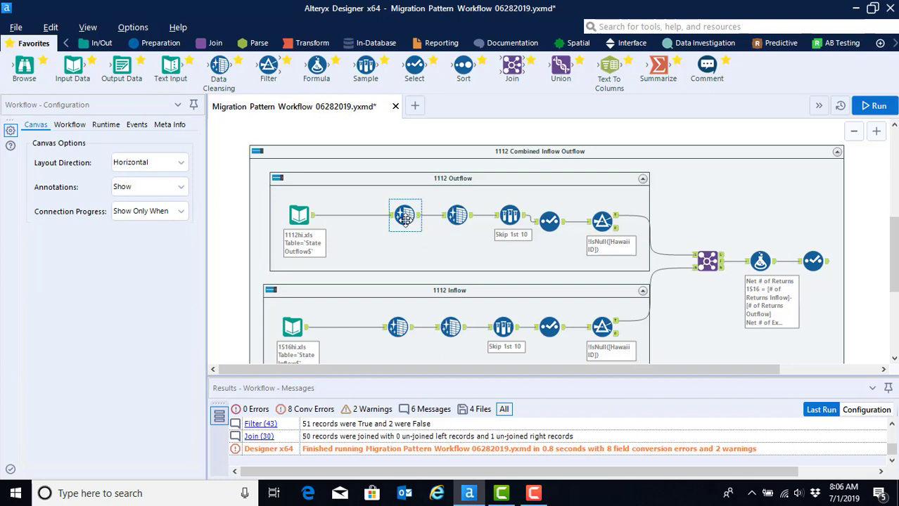
# Inspect the second outflow Data Cleansing tool's 62 output records in the Results grid
pyautogui.click(406, 216)
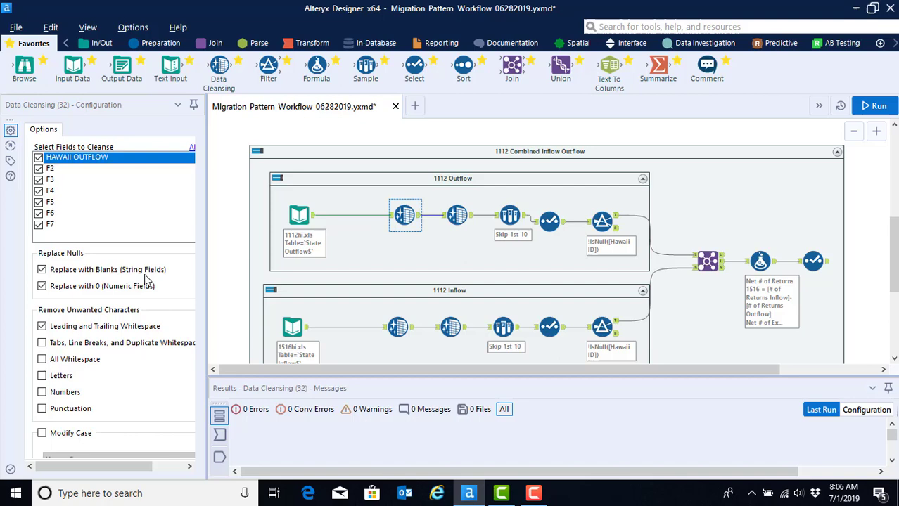
pyautogui.click(457, 216)
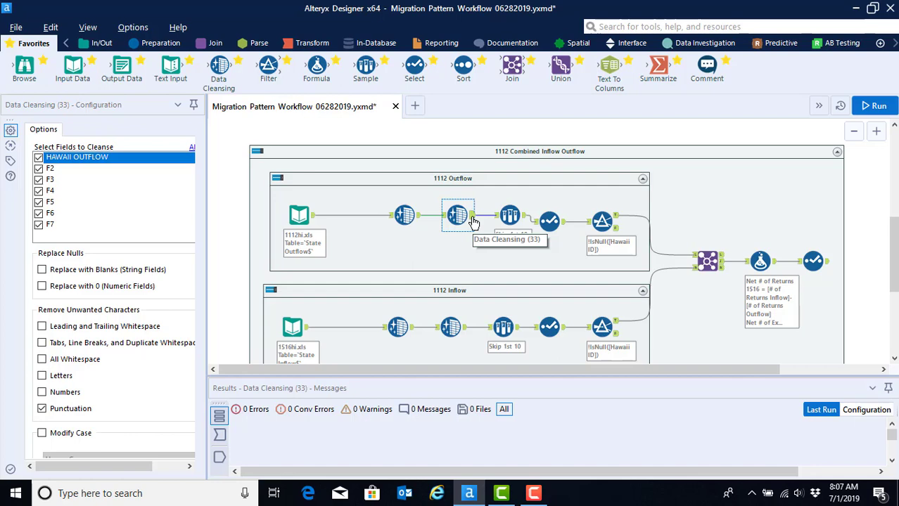
pyautogui.click(472, 218)
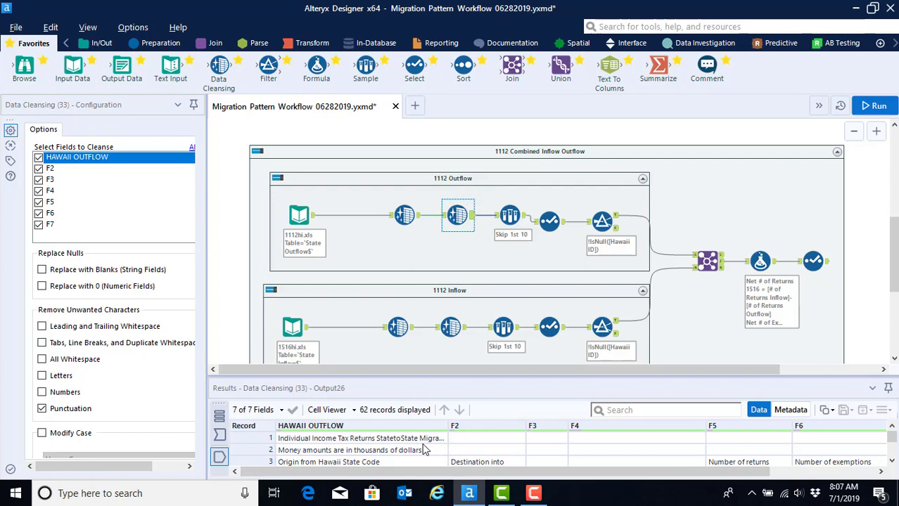
pyautogui.scroll(-1, 424, 449)
pyautogui.scroll(-1, 425, 449)
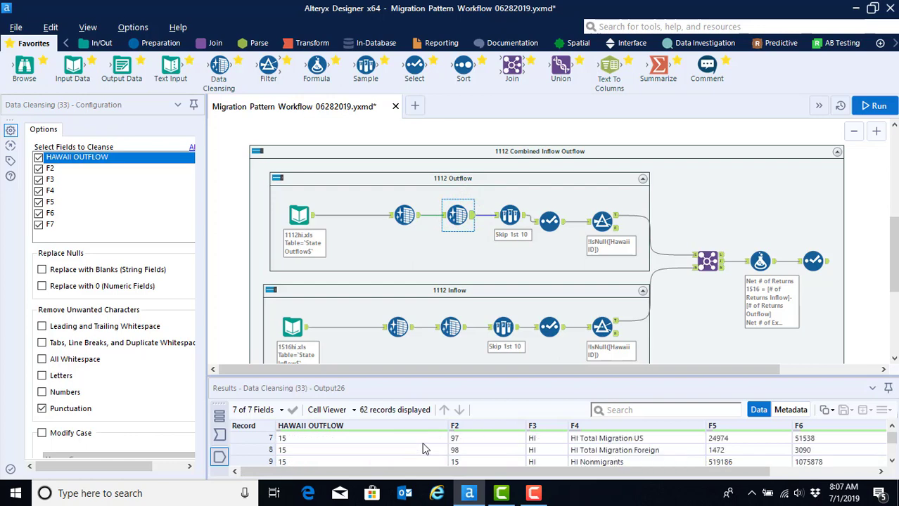
pyautogui.scroll(-1, 425, 449)
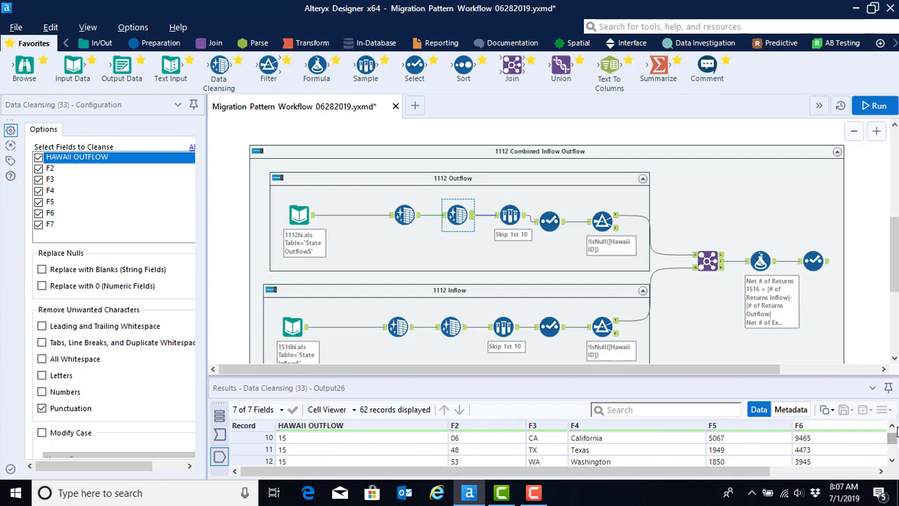
pyautogui.click(892, 427)
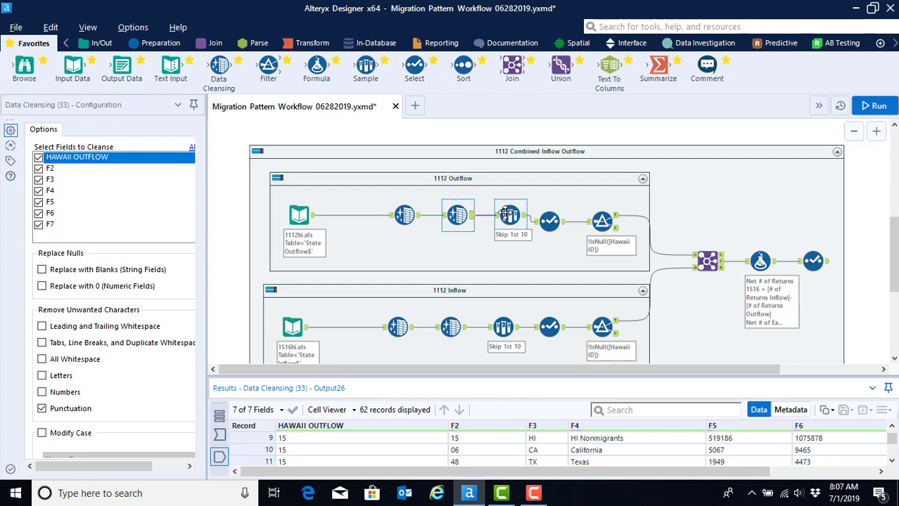
pyautogui.click(892, 426)
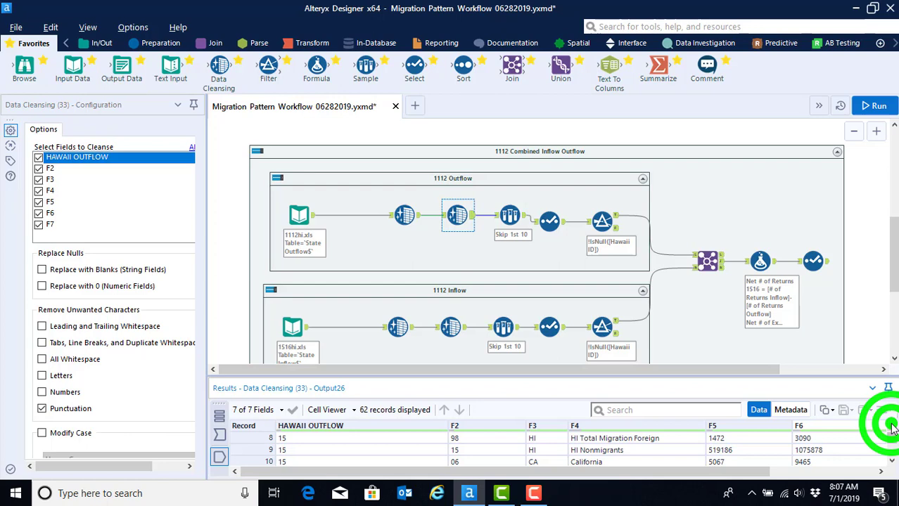
pyautogui.click(891, 426)
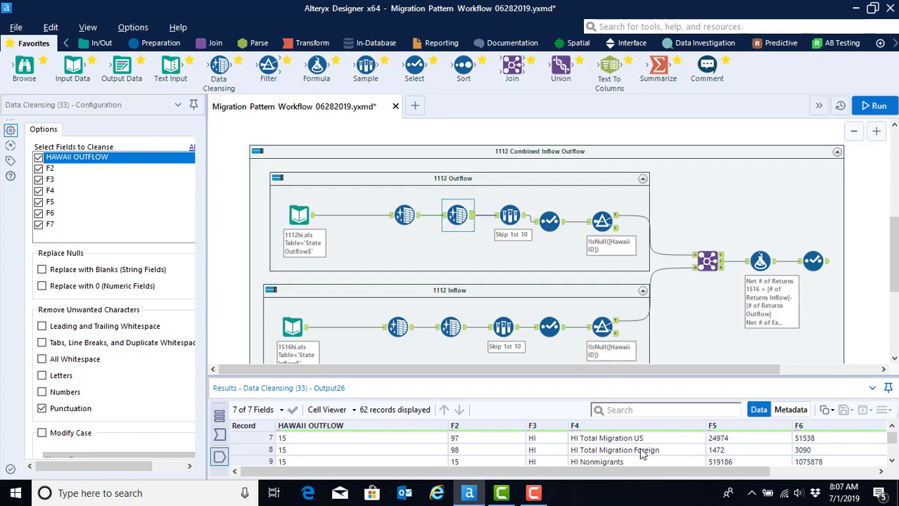
# Change the 1112 Outflow Sample tool's skip count from 10 to 9 rows
pyautogui.click(510, 215)
pyautogui.click(67, 267)
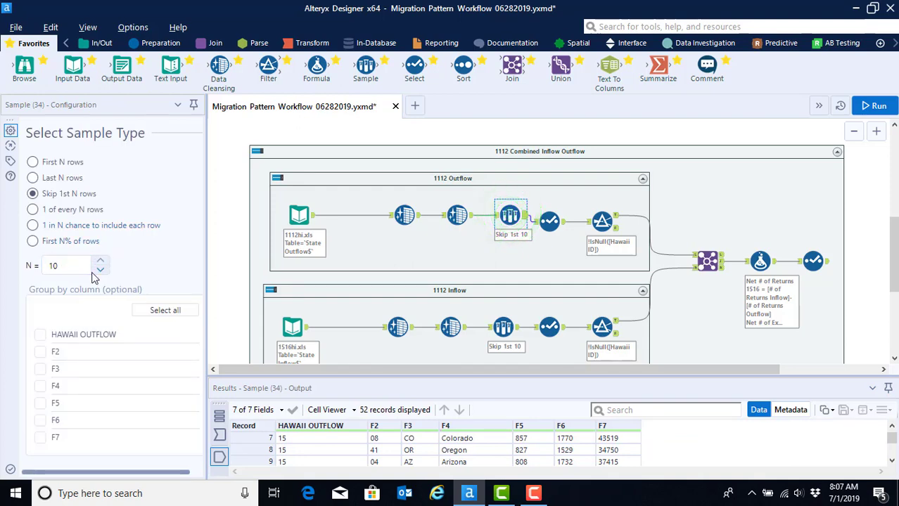
pyautogui.doubleClick(67, 267)
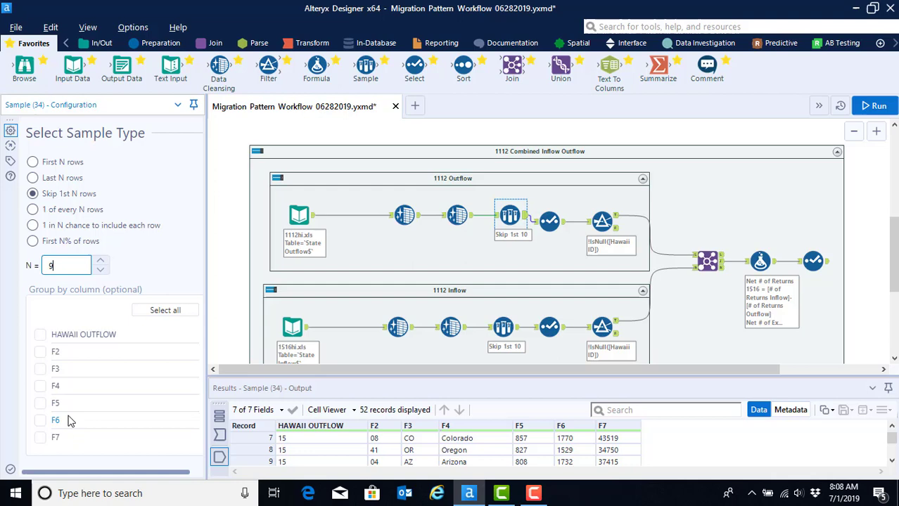
pyautogui.write('9')
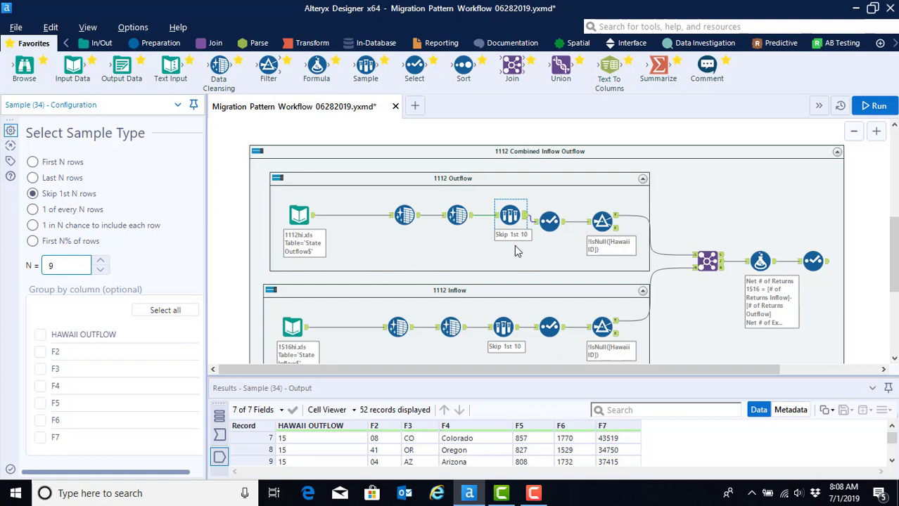
pyautogui.click(511, 215)
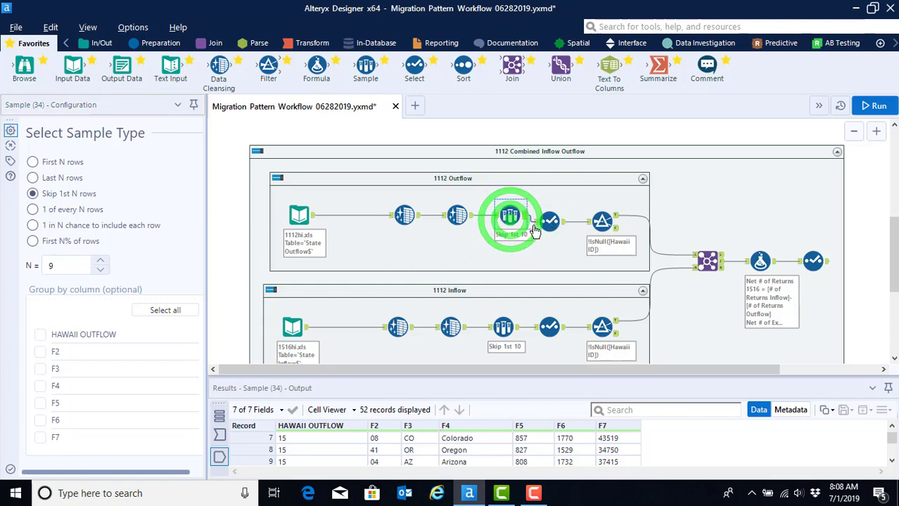
pyautogui.click(875, 107)
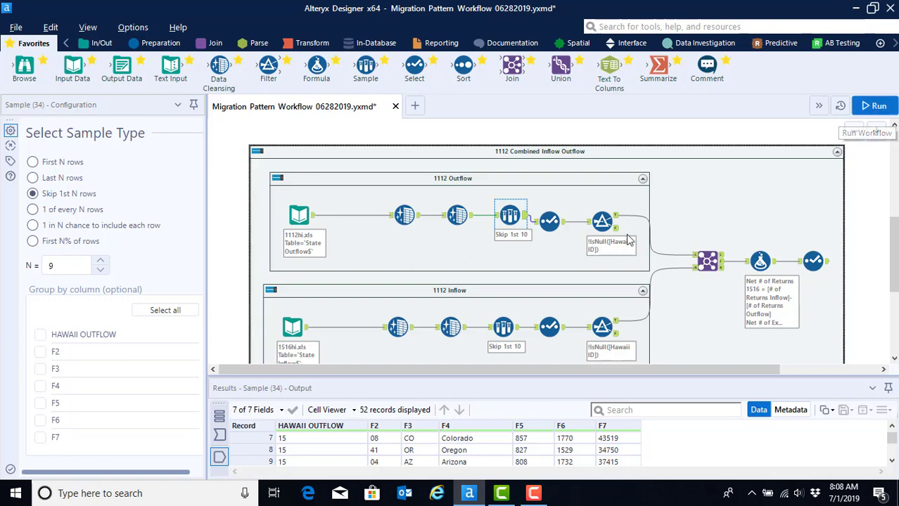
# Rerun the workflow and view the outflow Select tool's field configuration
pyautogui.click(876, 107)
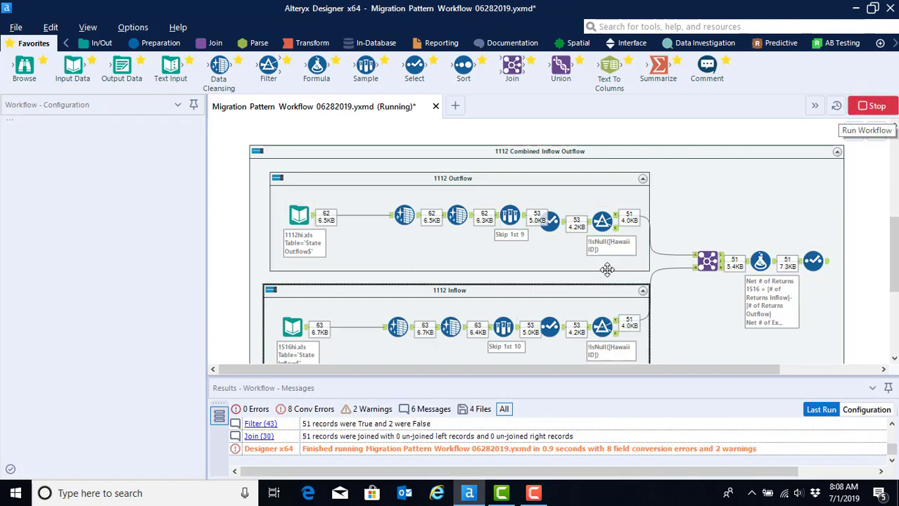
pyautogui.click(550, 222)
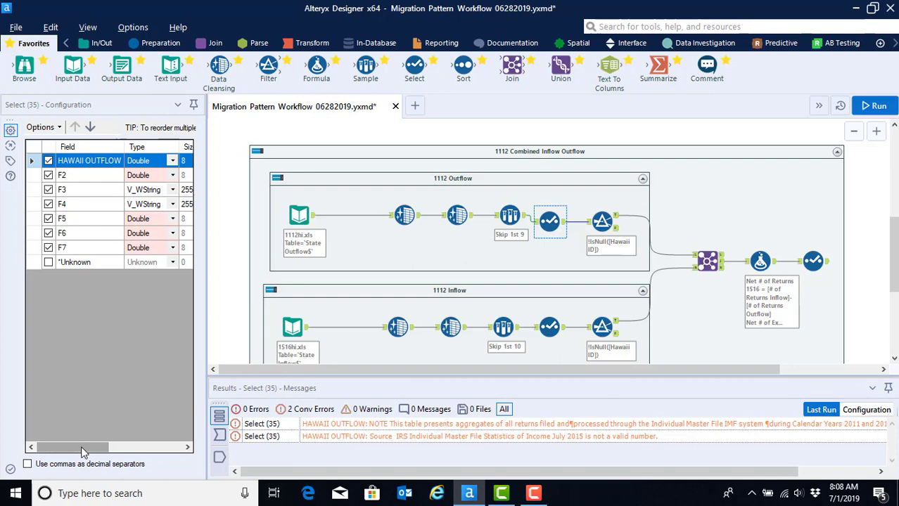
# Check the outflow Select output, then view the Filter's Hawaii ID not-null condition passing 51 records
pyautogui.moveTo(82, 448)
pyautogui.mouseDown()
pyautogui.moveTo(140, 456)
pyautogui.moveTo(76, 448)
pyautogui.mouseUp()
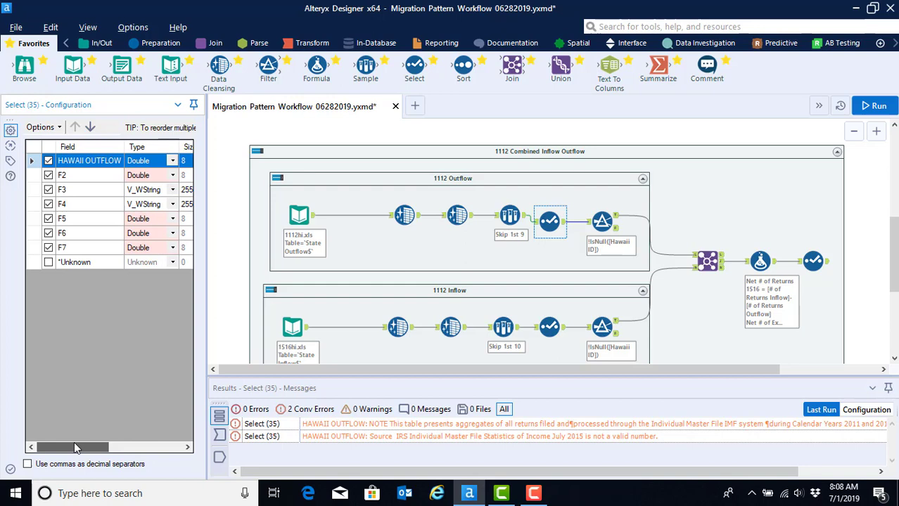
pyautogui.click(564, 222)
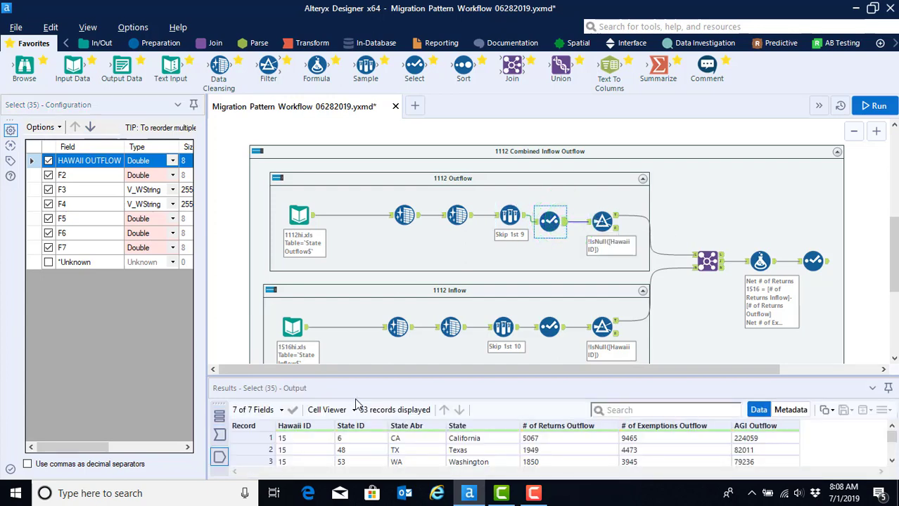
pyautogui.scroll(-6, 375, 451)
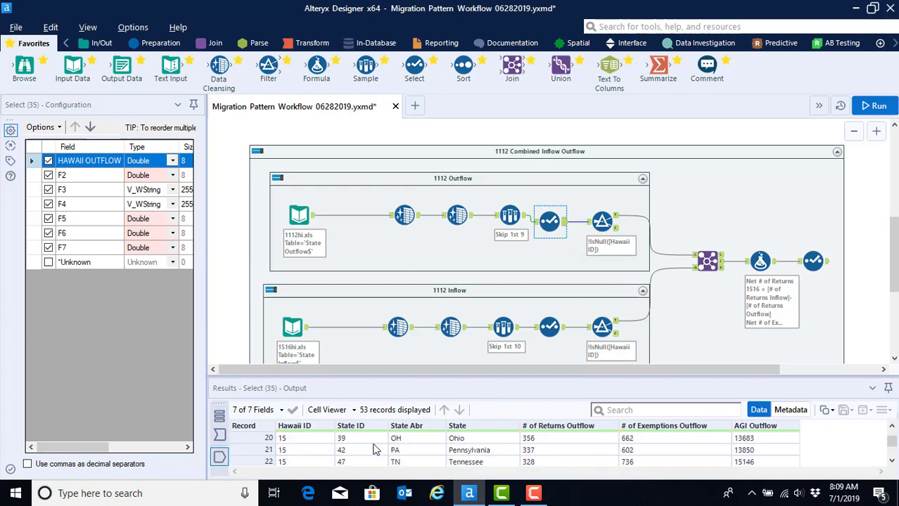
pyautogui.scroll(-10, 375, 450)
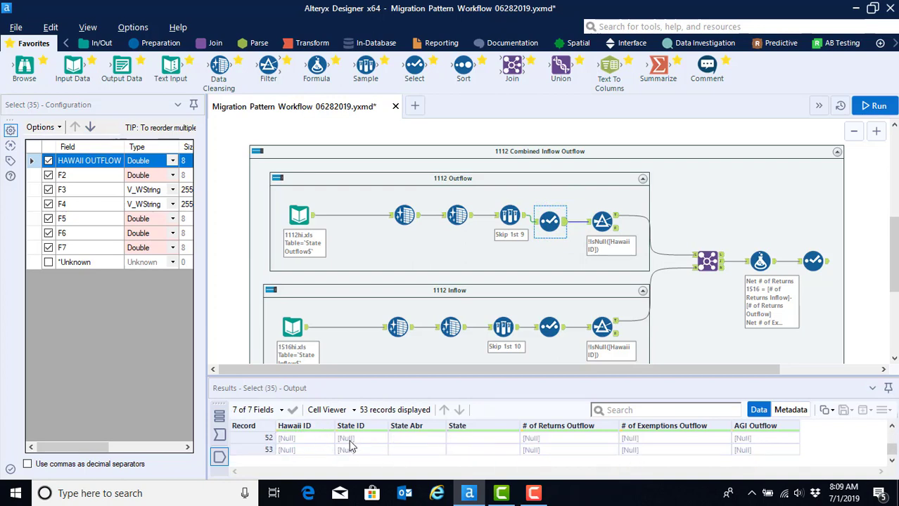
pyautogui.scroll(1, 351, 448)
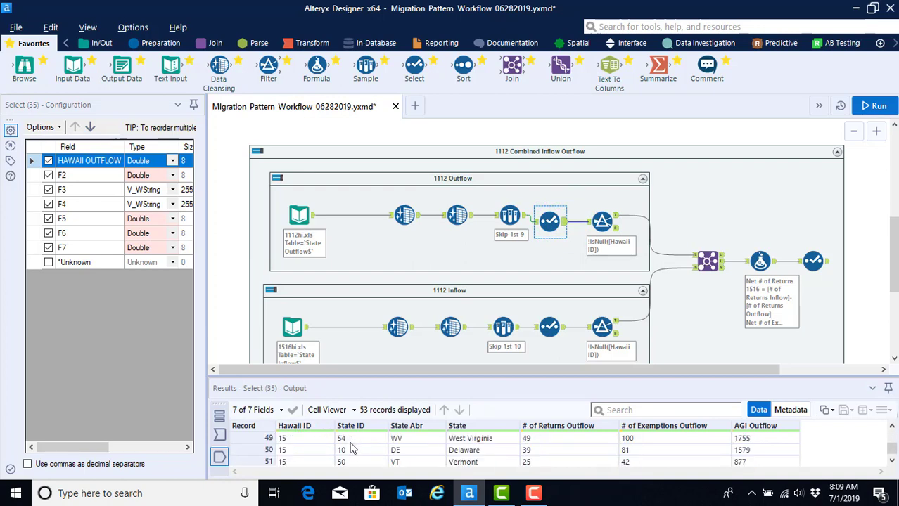
pyautogui.click(892, 461)
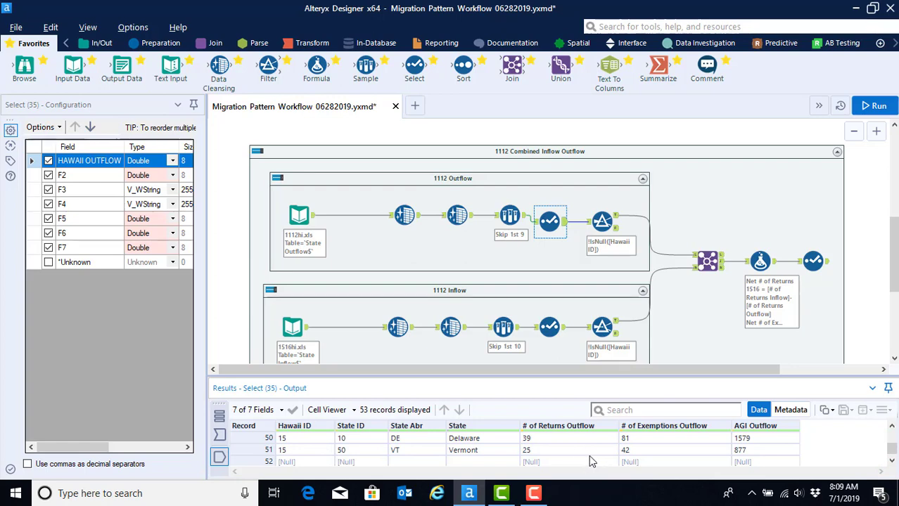
pyautogui.click(602, 222)
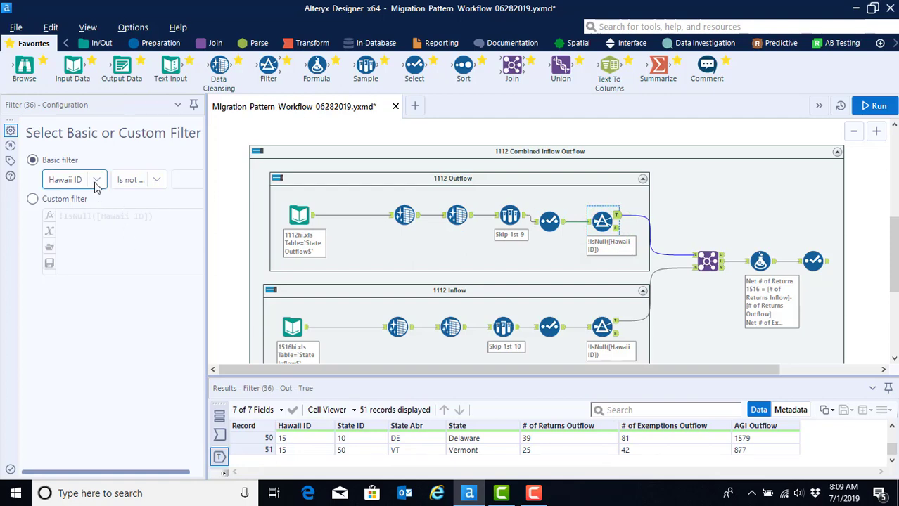
pyautogui.click(892, 454)
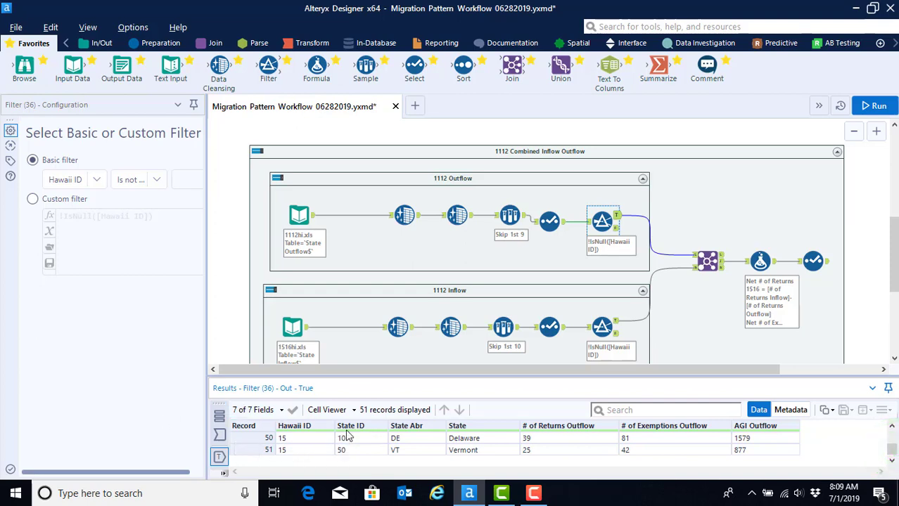
pyautogui.click(618, 214)
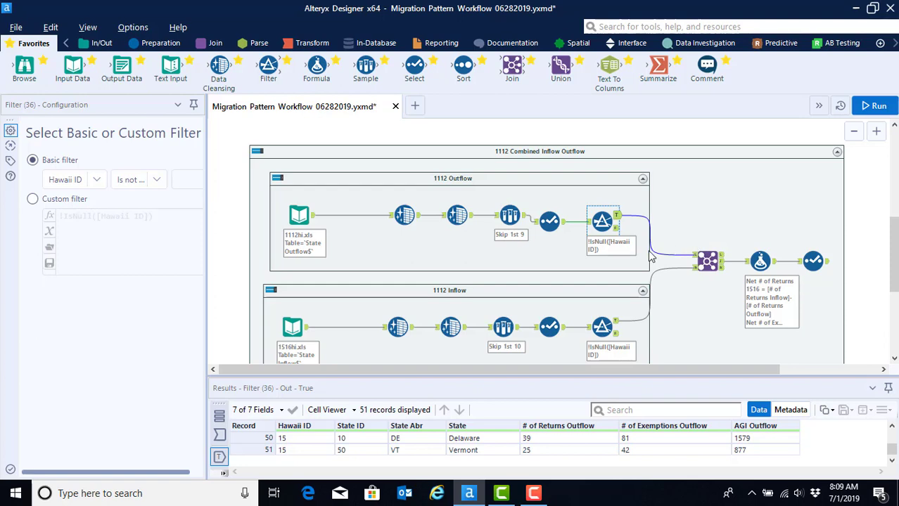
pyautogui.scroll(-1, 279, 321)
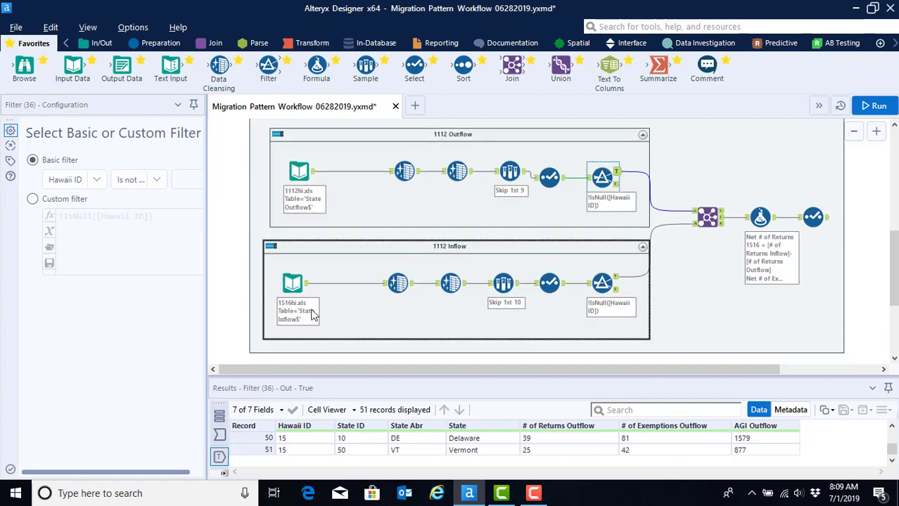
# Point the 1112 Inflow input at the State Inflow sheet of 1112hi.xls and rerun the workflow
pyautogui.click(293, 284)
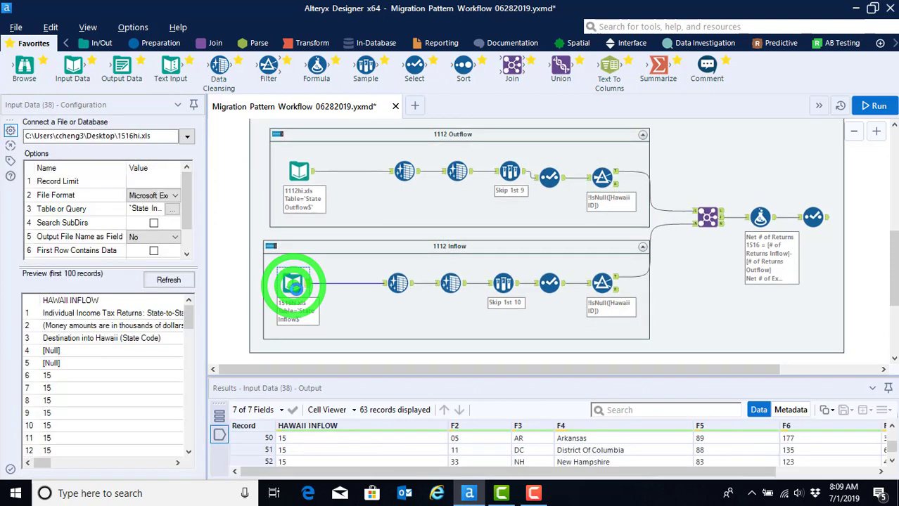
pyautogui.click(188, 139)
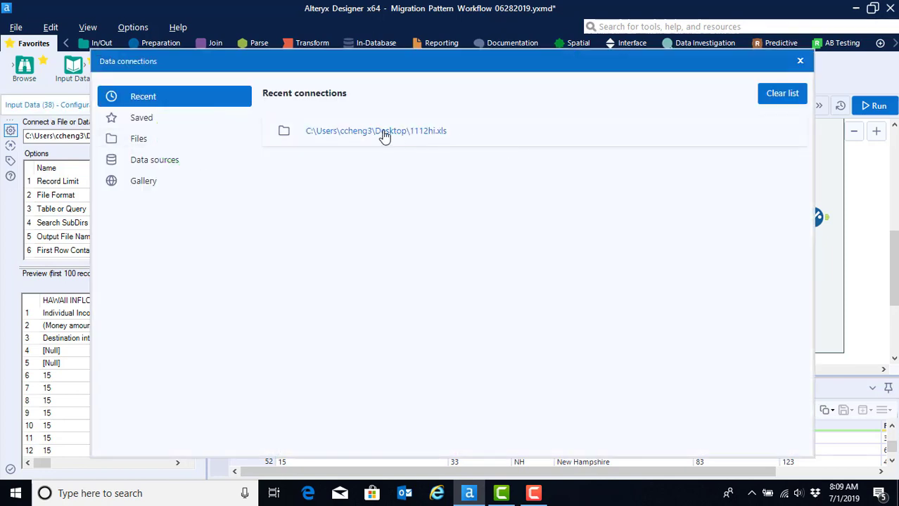
pyautogui.click(384, 133)
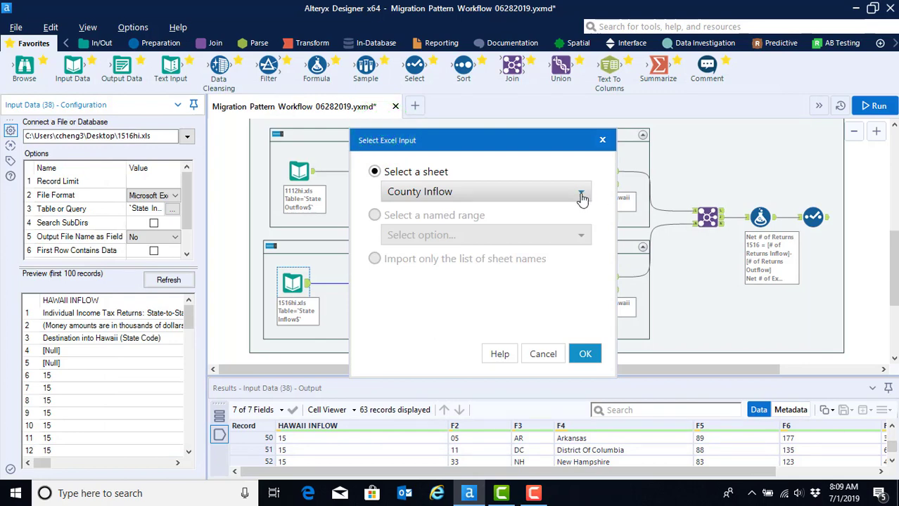
pyautogui.click(581, 197)
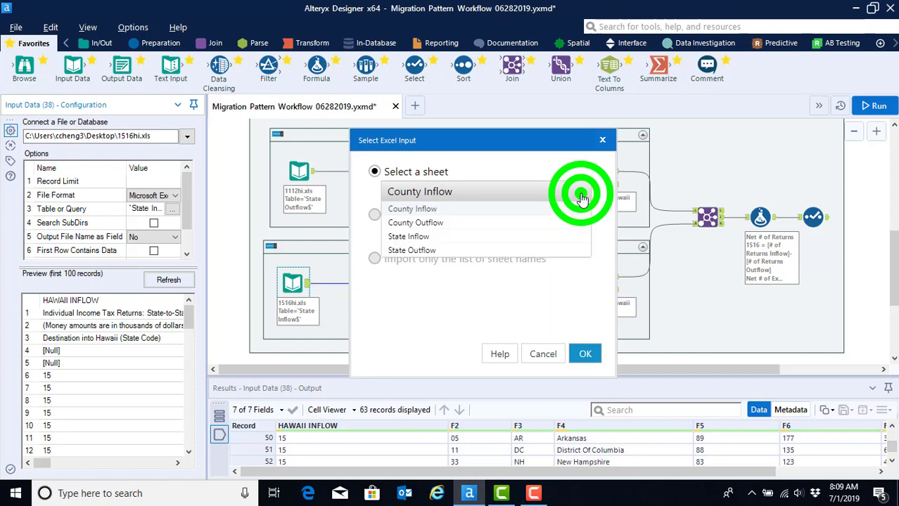
pyautogui.click(439, 236)
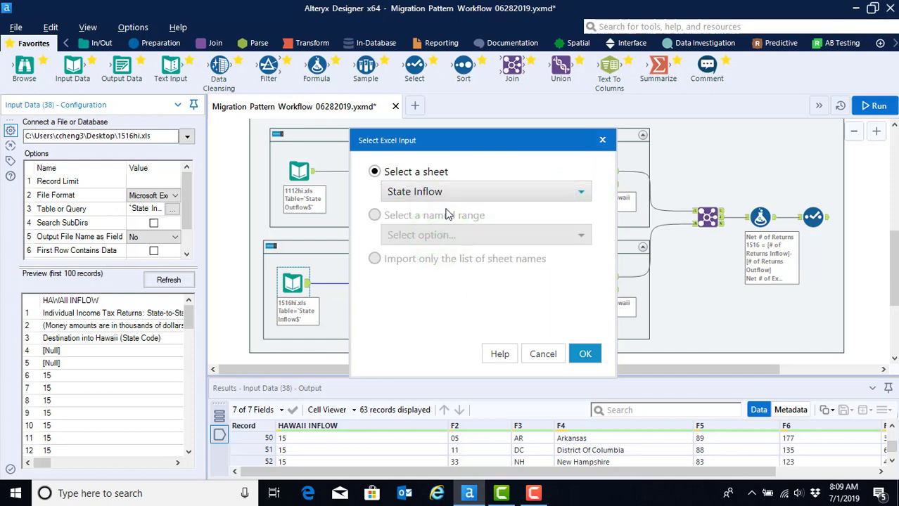
pyautogui.click(589, 355)
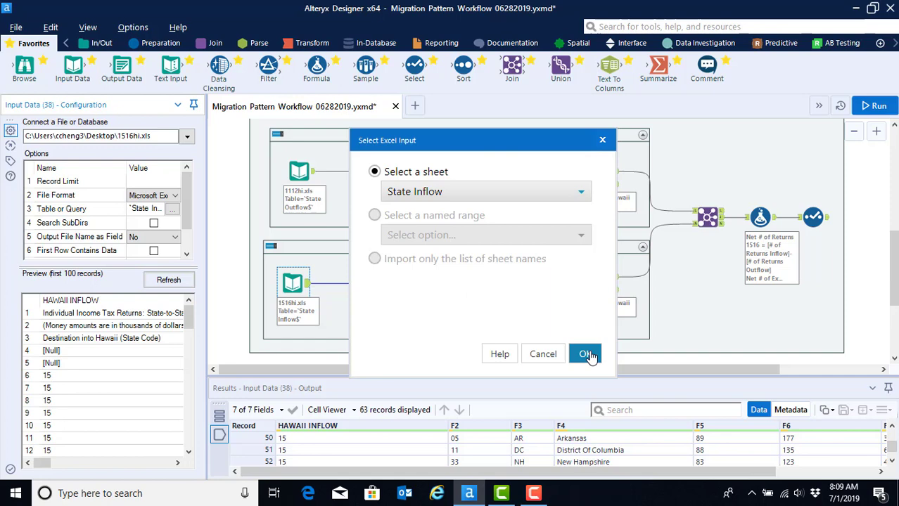
pyautogui.click(590, 355)
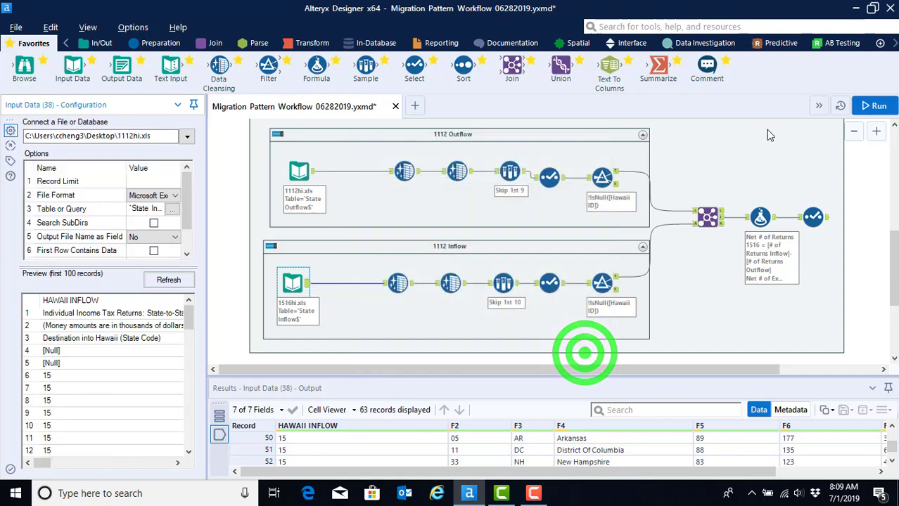
pyautogui.click(873, 104)
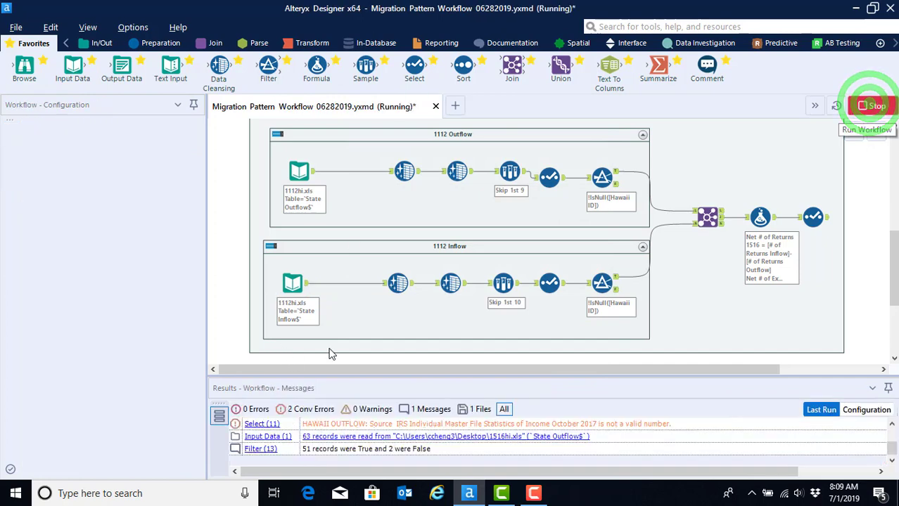
# After the run finishes, open the first Data Cleansing tool in the 1112 Inflow container
pyautogui.click(397, 283)
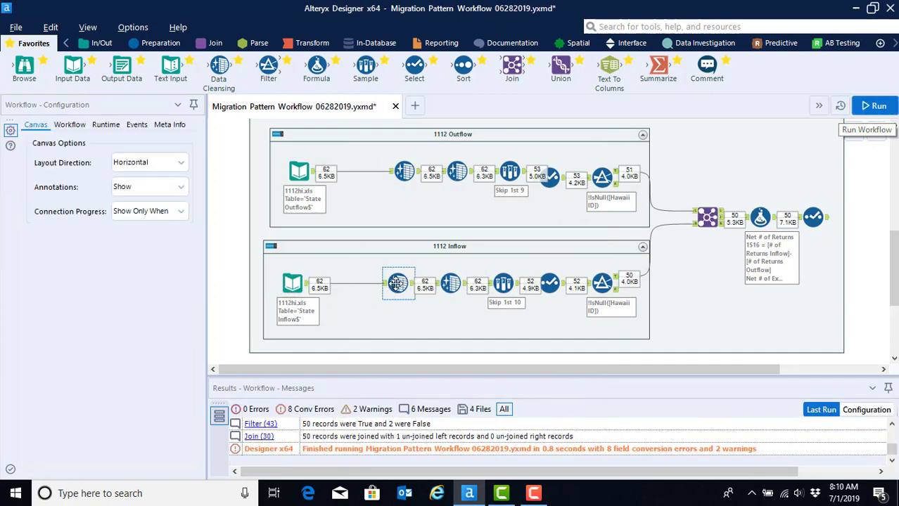
pyautogui.click(397, 283)
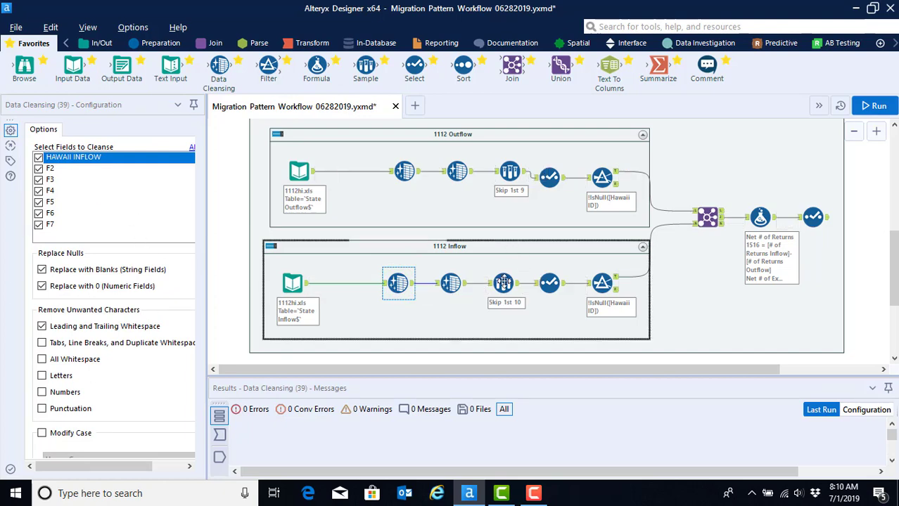
# Check the second Inflow cleansing output, then lower the Inflow Sample skip count from 10 to 9
pyautogui.click(452, 283)
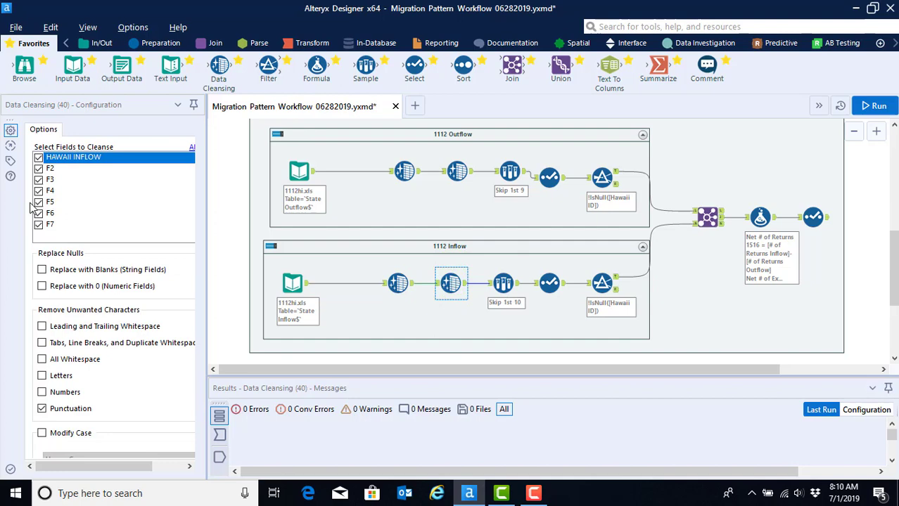
pyautogui.click(466, 284)
pyautogui.scroll(-3, 360, 439)
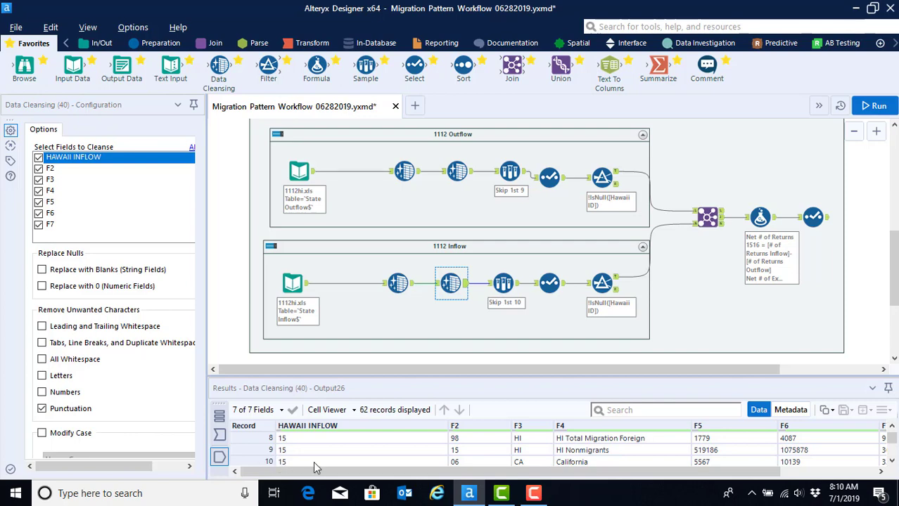
pyautogui.click(503, 283)
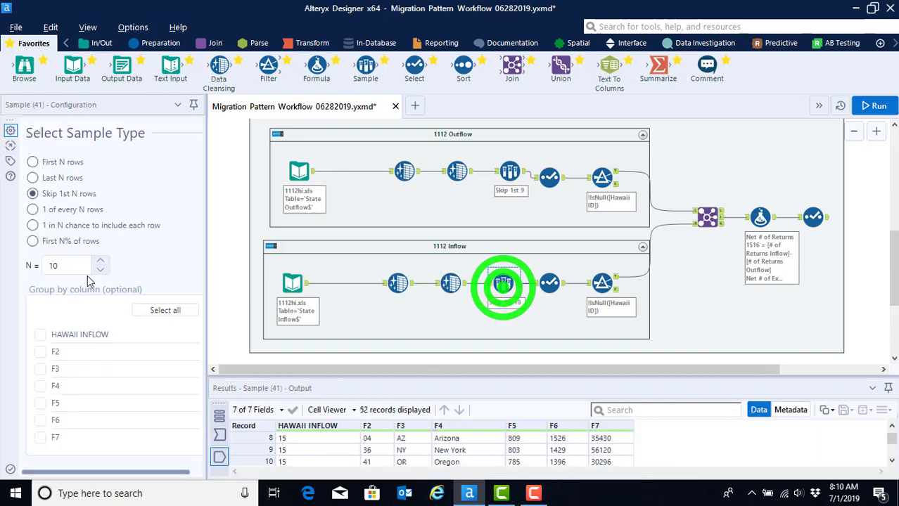
pyautogui.click(101, 270)
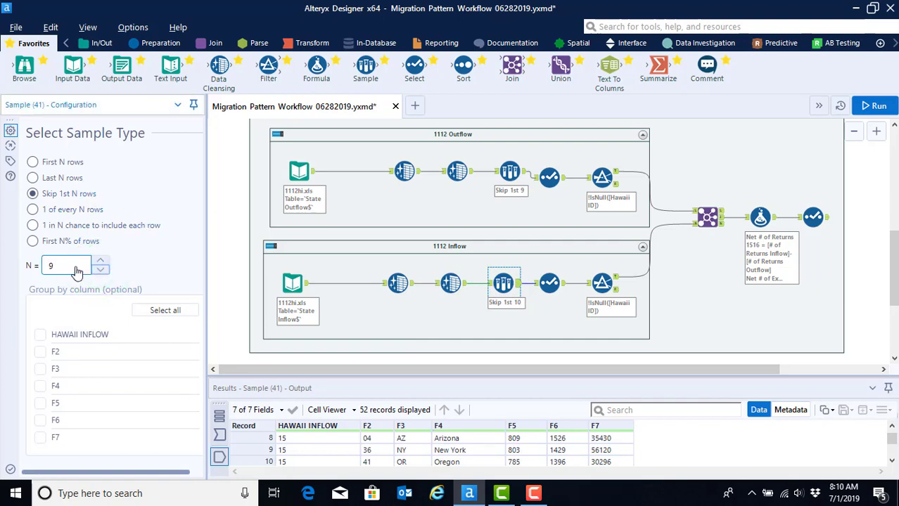
# Review the Inflow Select tool's renamed fields, then show the Inflow Filter's 50 passing records
pyautogui.click(549, 284)
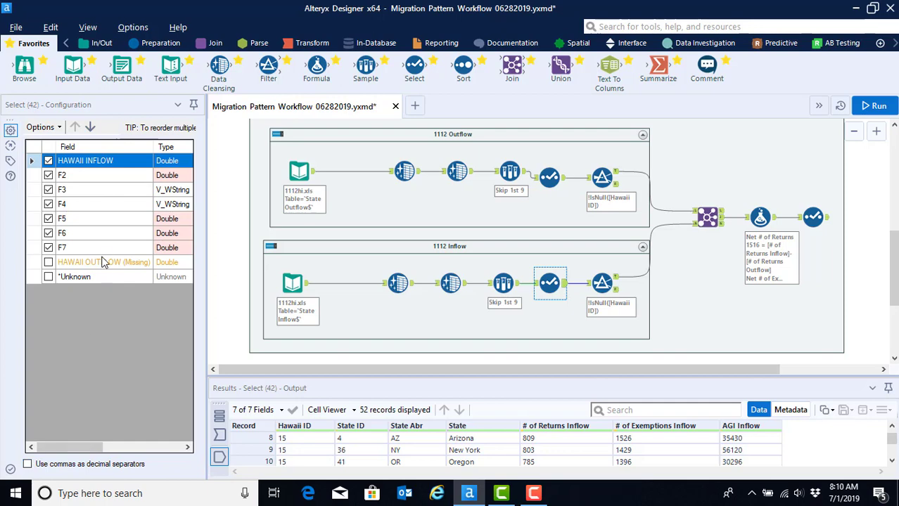
pyautogui.click(69, 447)
pyautogui.moveTo(69, 447); pyautogui.dragTo(147, 448)
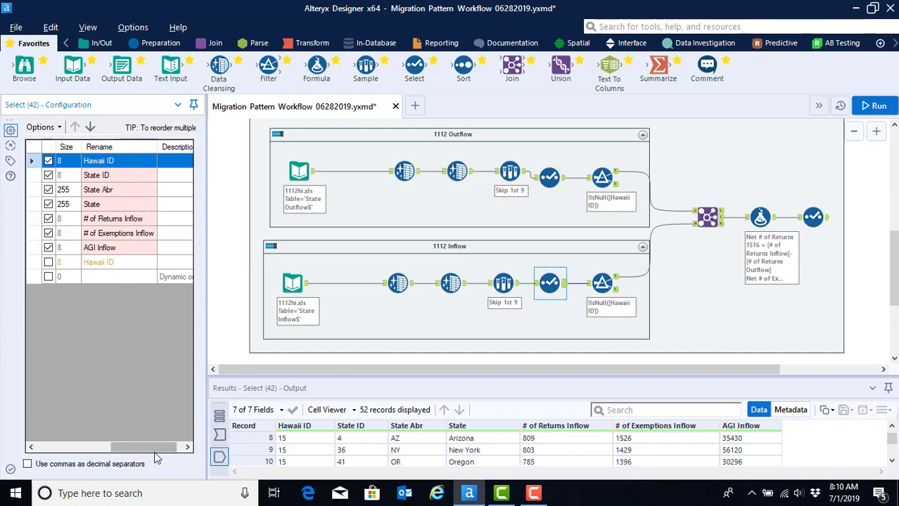
pyautogui.moveTo(148, 447); pyautogui.dragTo(97, 448)
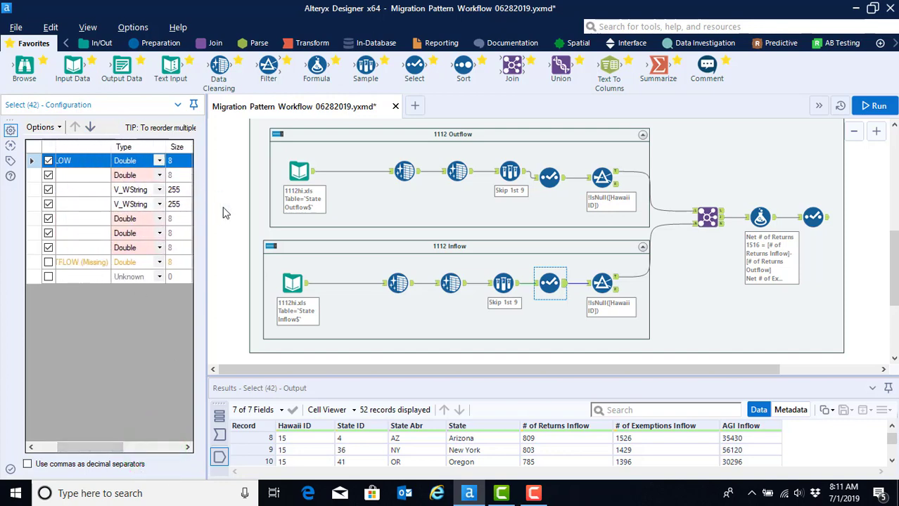
pyautogui.click(561, 283)
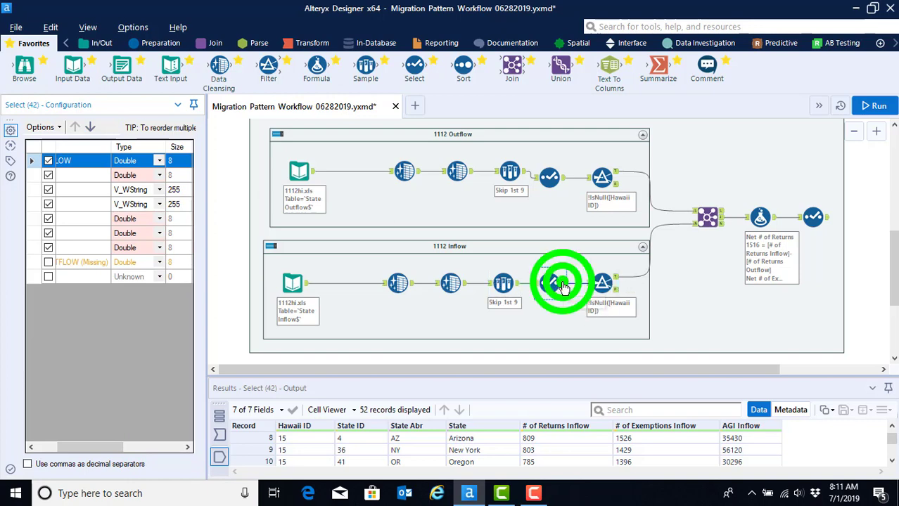
pyautogui.moveTo(891, 438)
pyautogui.mouseDown()
pyautogui.moveTo(893, 454)
pyautogui.moveTo(893, 431)
pyautogui.mouseUp()
pyautogui.click(602, 283)
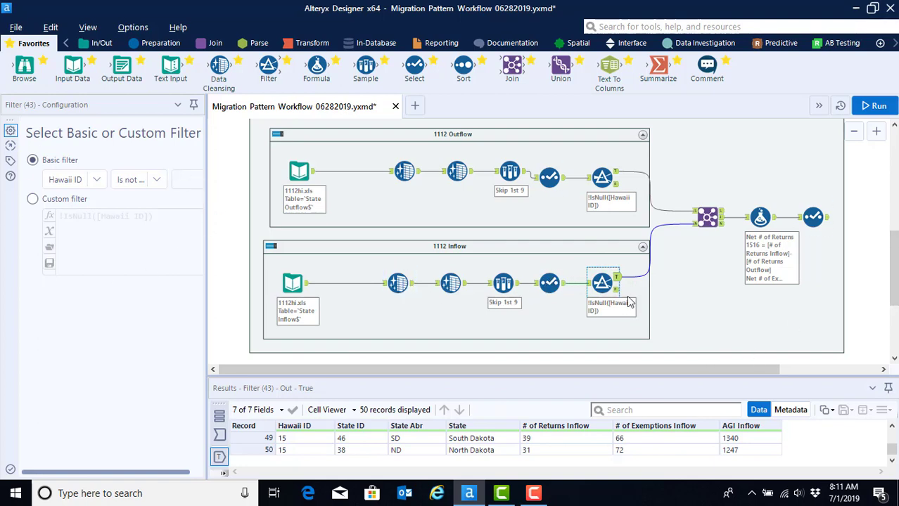
pyautogui.click(868, 110)
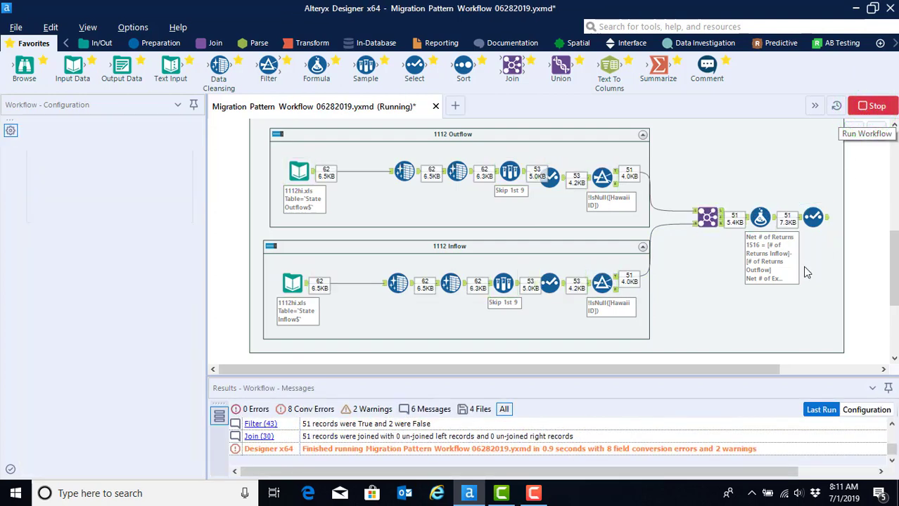
pyautogui.click(708, 217)
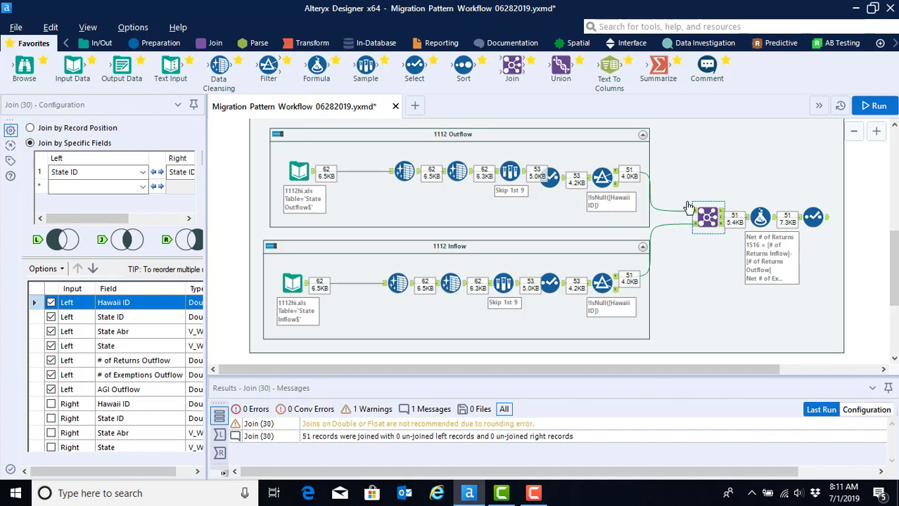
pyautogui.click(604, 178)
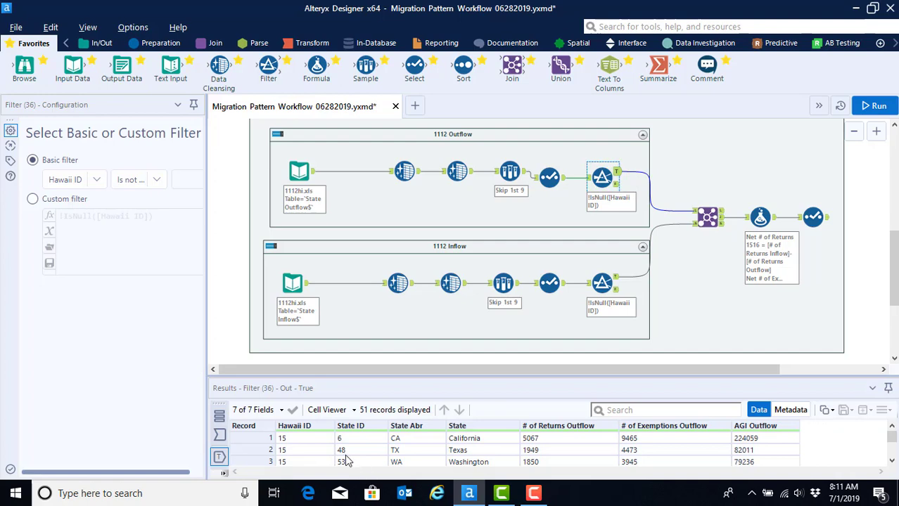
pyautogui.click(708, 218)
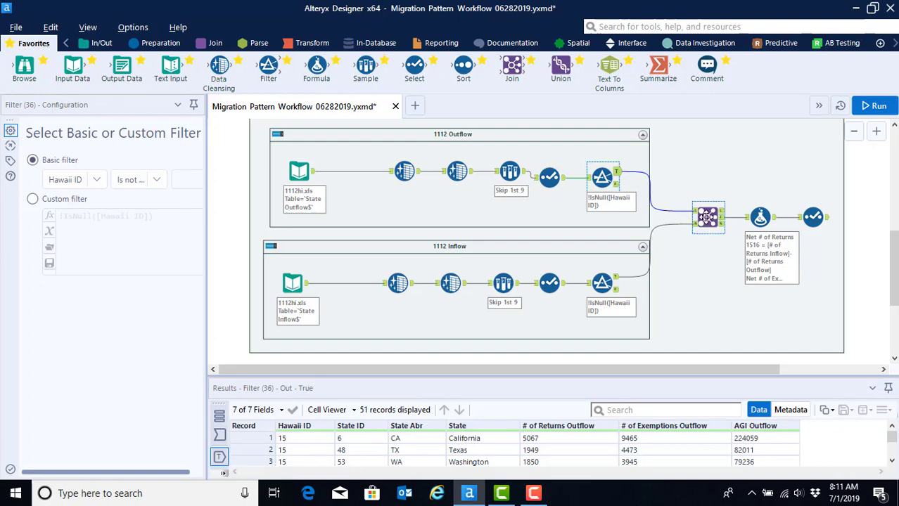
pyautogui.click(707, 219)
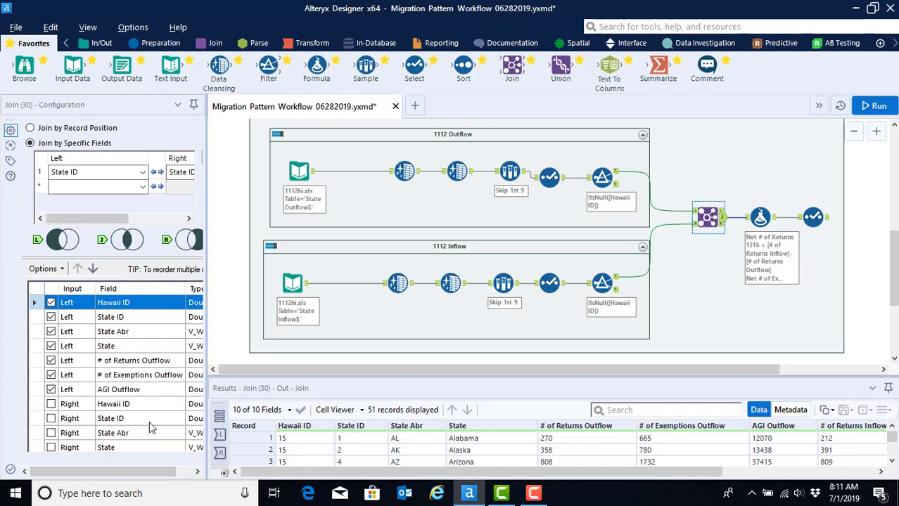
pyautogui.scroll(-3, 149, 424)
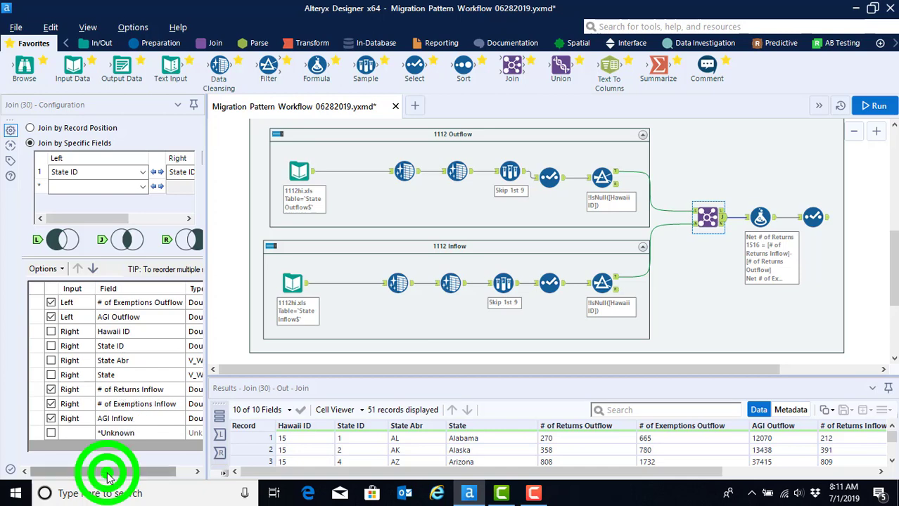
pyautogui.moveTo(114, 471); pyautogui.dragTo(137, 471)
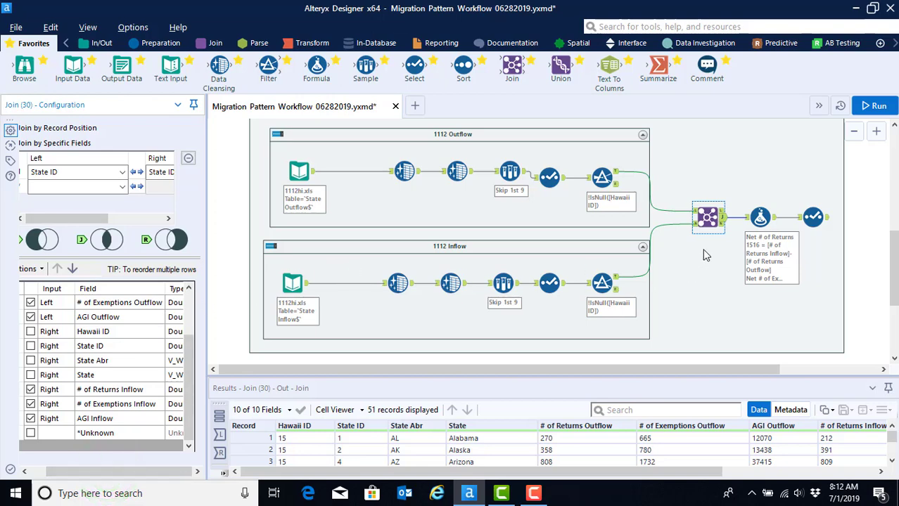
# In the Formula tool, rename the returns output field to Net # of Returns 1112
pyautogui.click(760, 219)
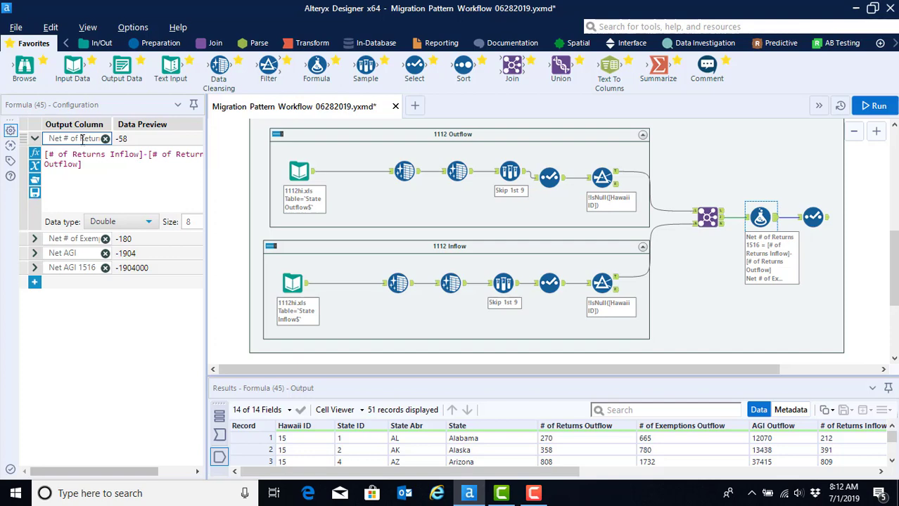
pyautogui.doubleClick(82, 139)
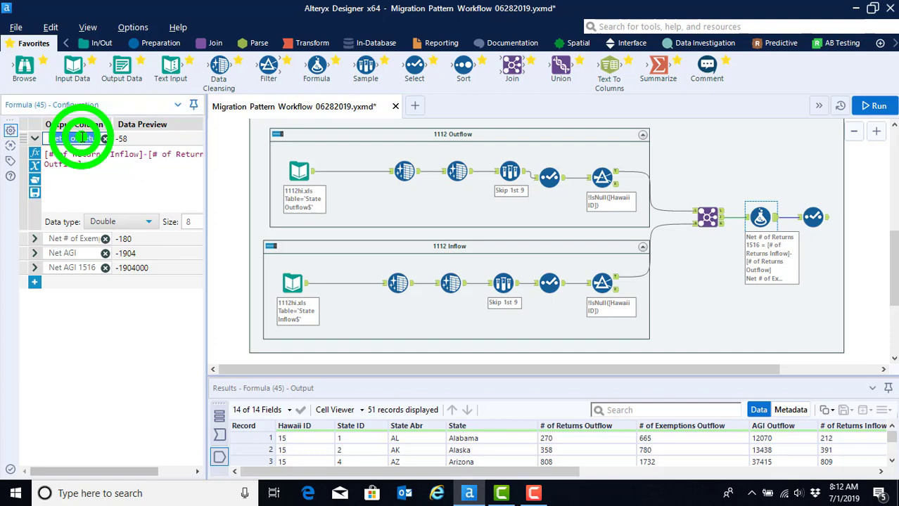
pyautogui.press('End')
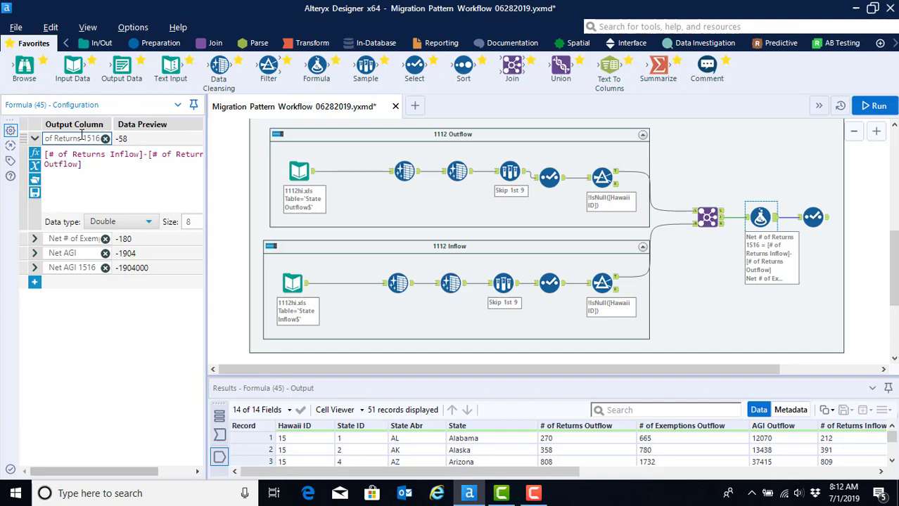
pyautogui.press('Home')
pyautogui.write('Net')
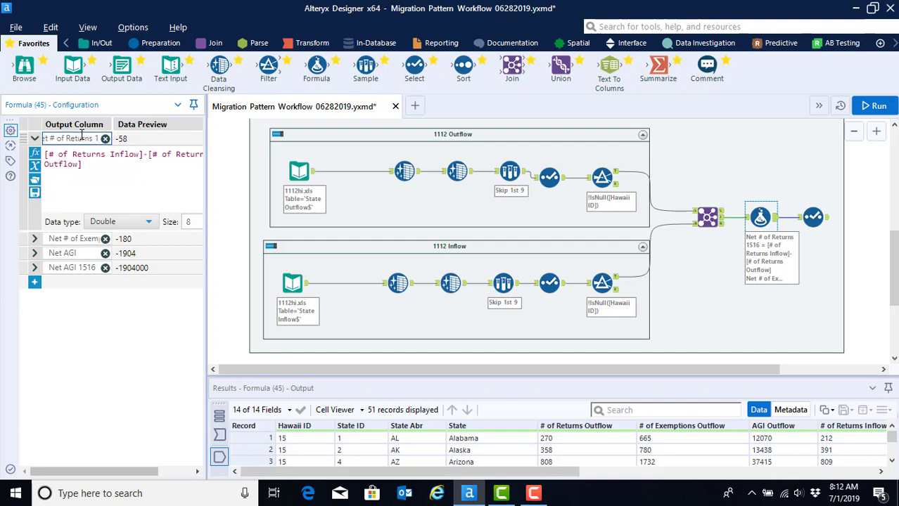
pyautogui.press('End')
pyautogui.press('BackSpace')
pyautogui.press('BackSpace')
pyautogui.press('BackSpace')
pyautogui.press('BackSpace')
pyautogui.write('1112')
pyautogui.click(102, 180)
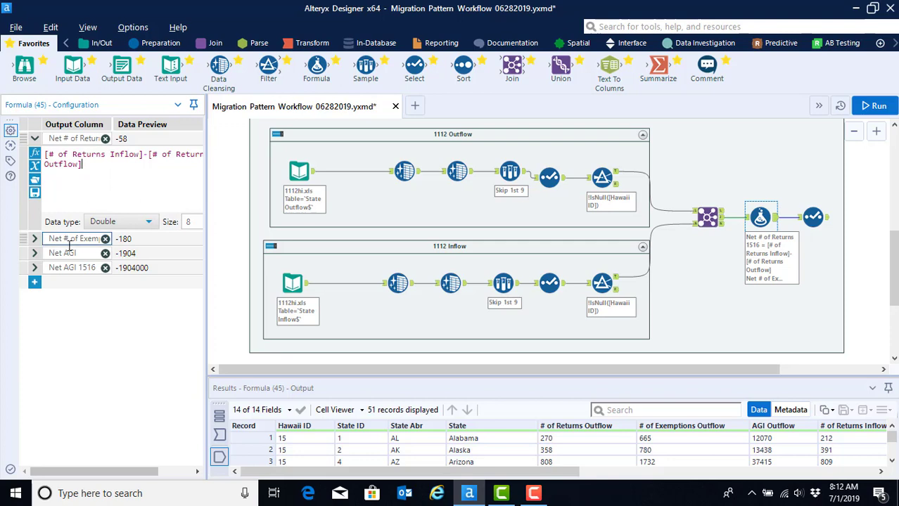
# Rename the exemptions output field to Net # of Exemption 1112
pyautogui.click(34, 238)
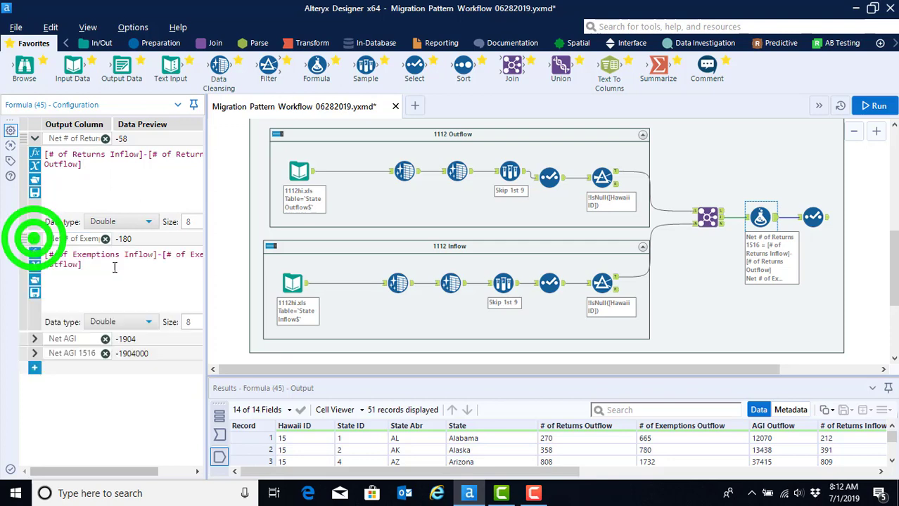
pyautogui.click(92, 239)
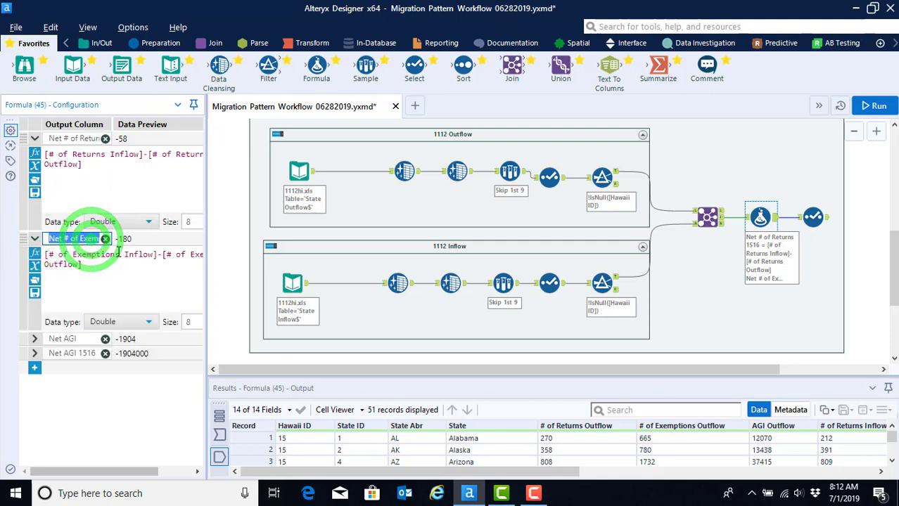
pyautogui.press('BackSpace')
pyautogui.press('BackSpace')
pyautogui.press('BackSpace')
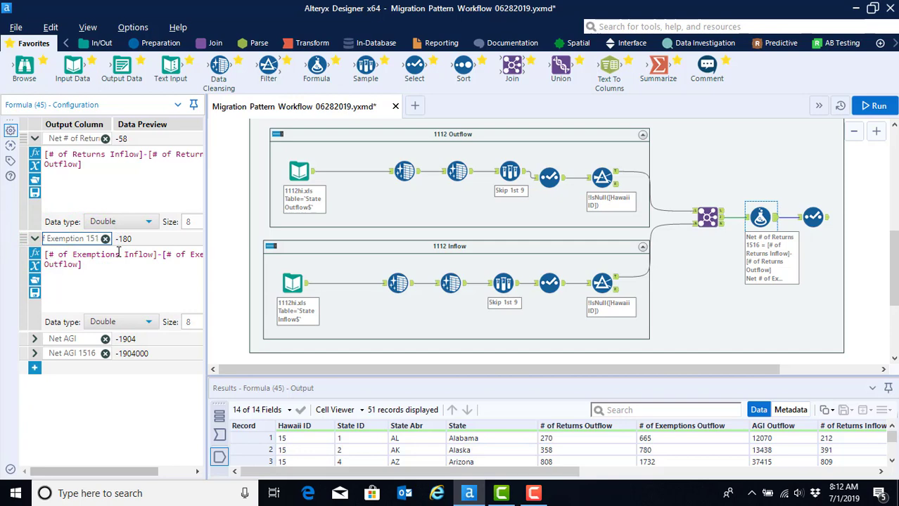
pyautogui.write('112')
pyautogui.click(80, 283)
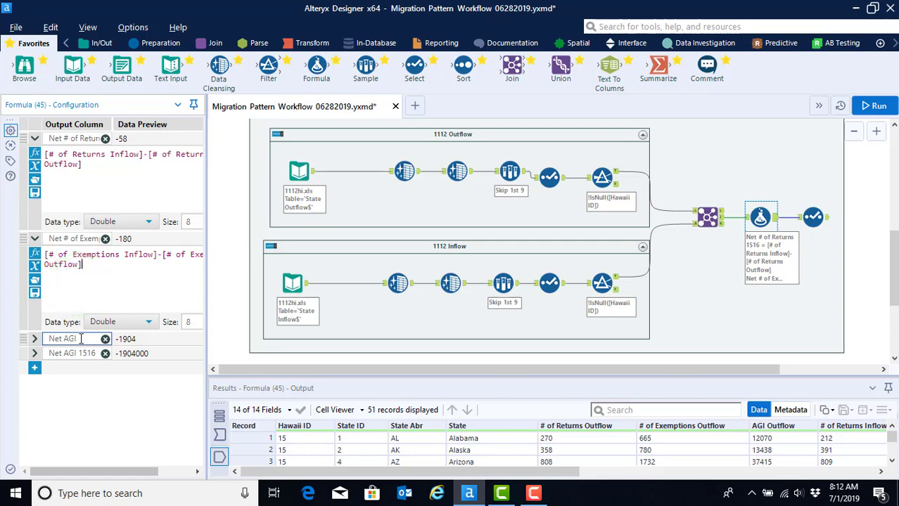
# Rename the Net AGI 1516 output field to Net AGI 1112
pyautogui.click(35, 354)
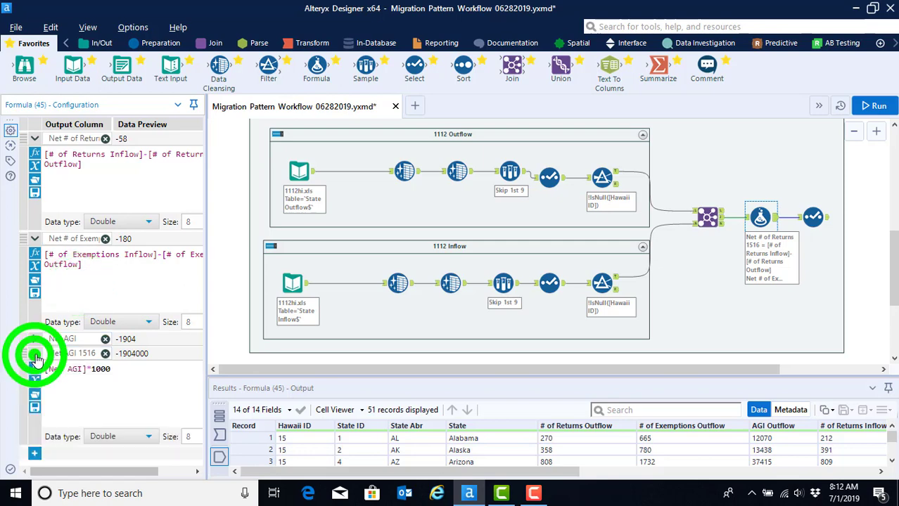
pyautogui.click(90, 354)
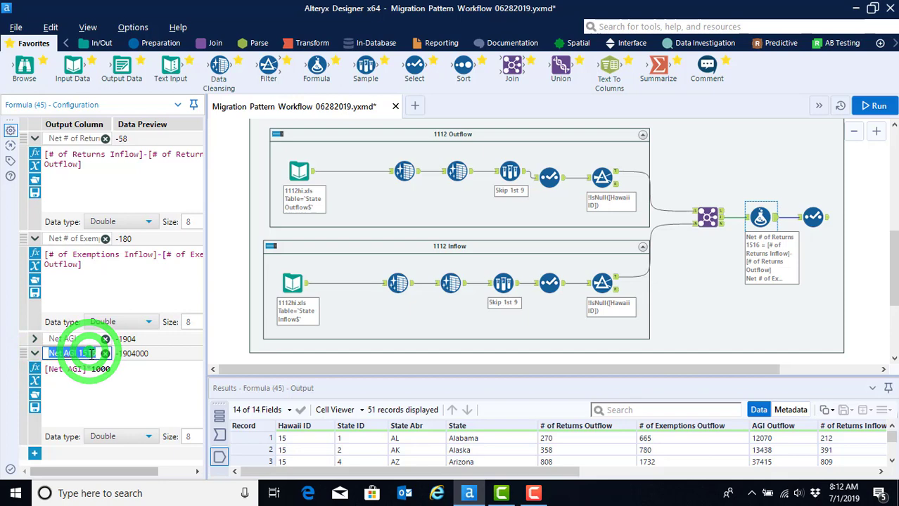
pyautogui.click(91, 354)
pyautogui.press('BackSpace')
pyautogui.press('BackSpace')
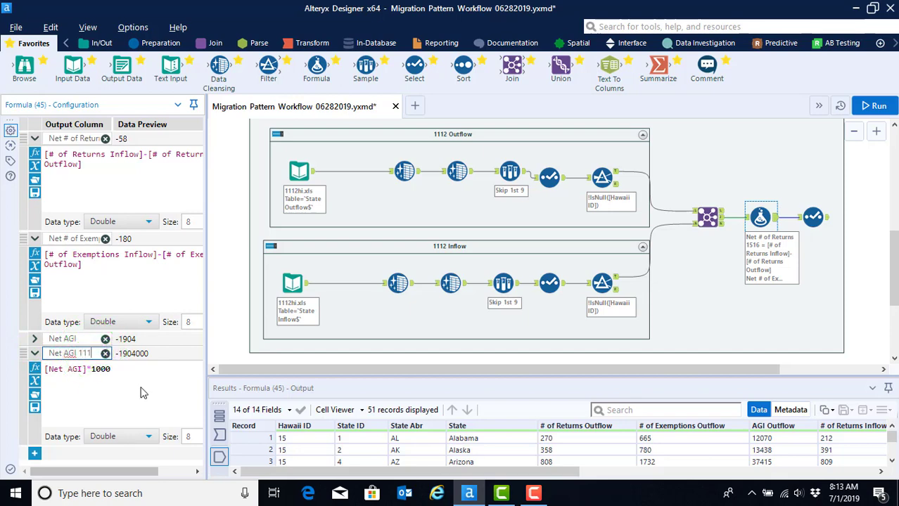
pyautogui.click(103, 393)
# Run the workflow and open final Select (46), which flags the 1516 fields as missing
pyautogui.click(875, 108)
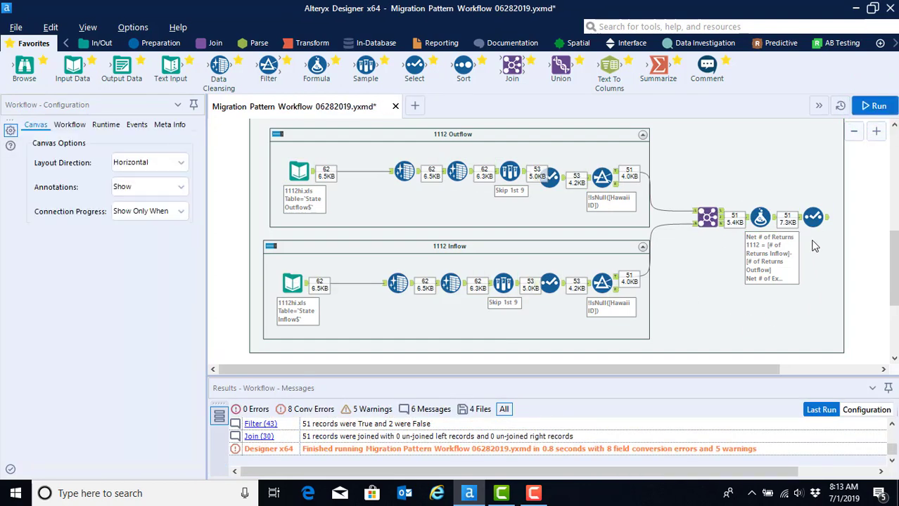
pyautogui.click(814, 218)
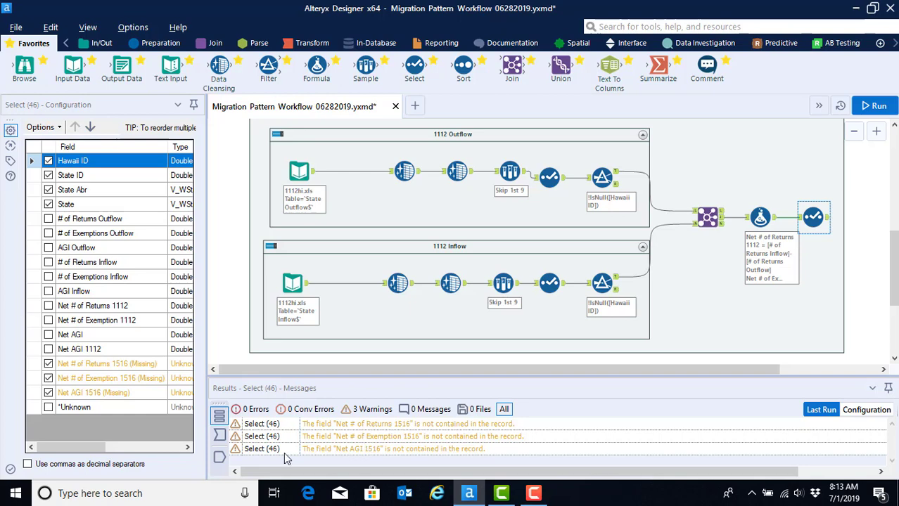
# In Select (46), swap the three missing 1516 fields for the 1112 fields and rerun
pyautogui.click(49, 365)
pyautogui.click(48, 379)
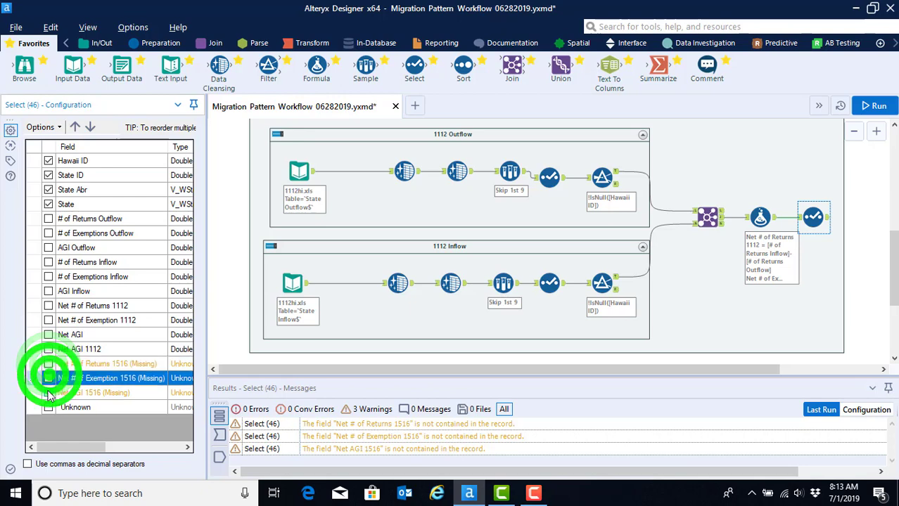
pyautogui.click(49, 393)
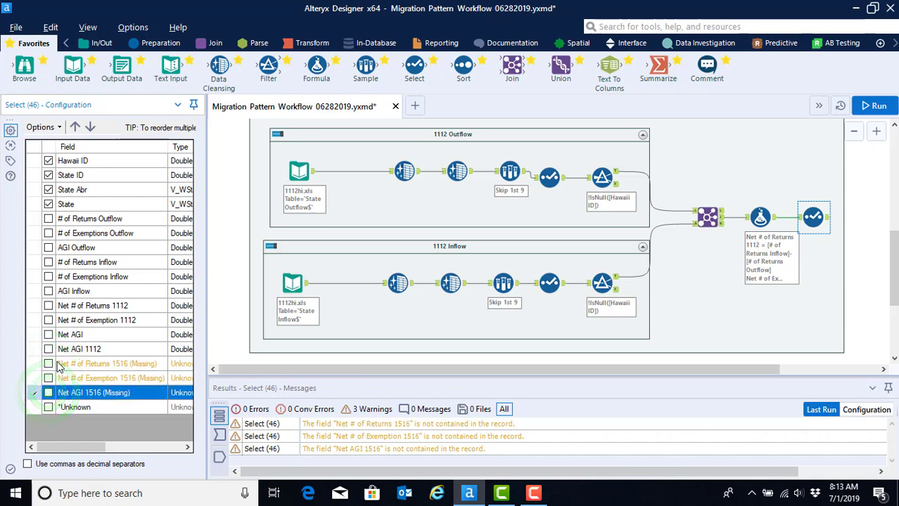
pyautogui.click(48, 306)
pyautogui.click(48, 320)
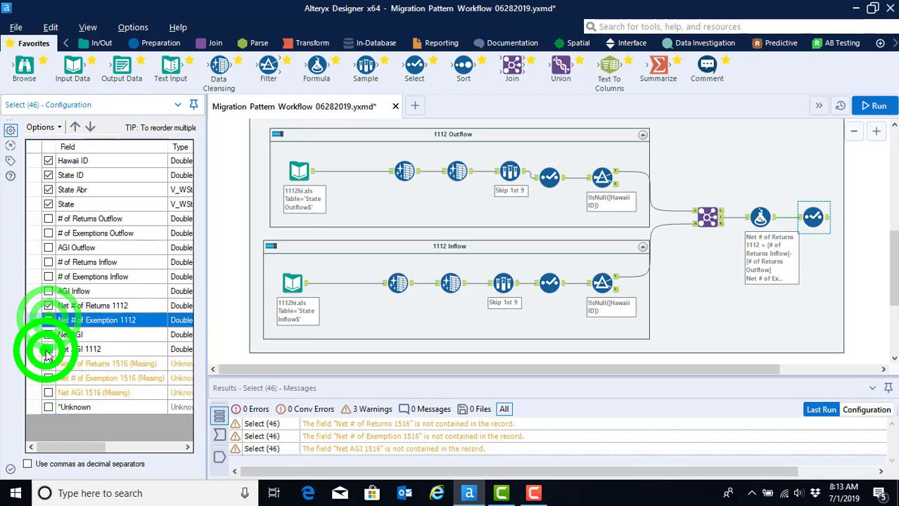
pyautogui.click(48, 350)
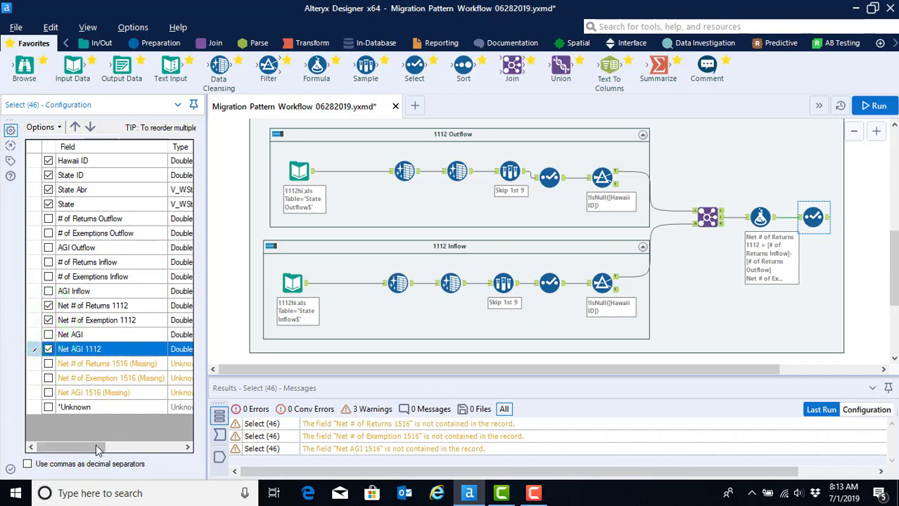
pyautogui.moveTo(91, 447); pyautogui.dragTo(70, 454)
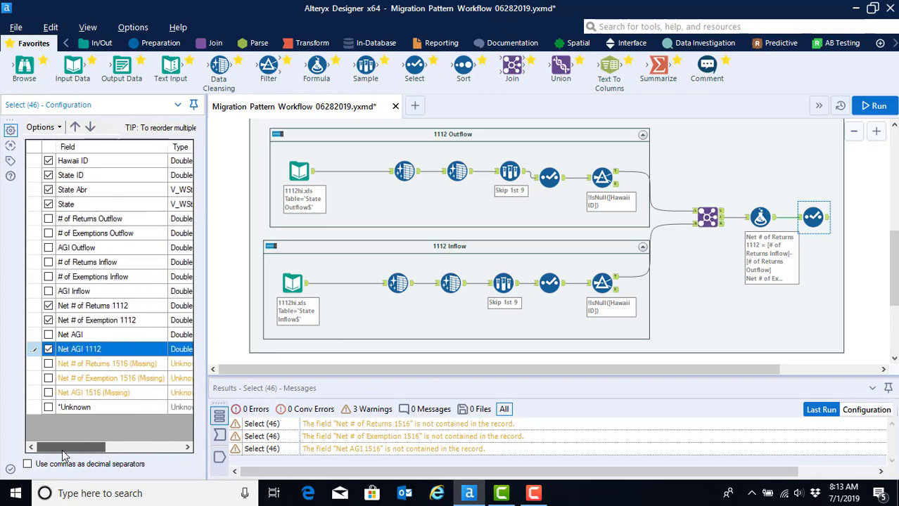
pyautogui.click(874, 106)
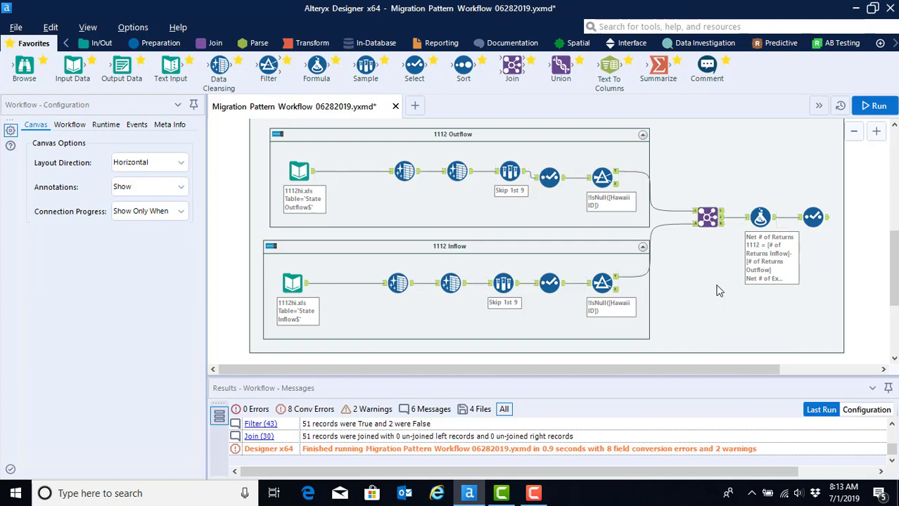
pyautogui.click(341, 132)
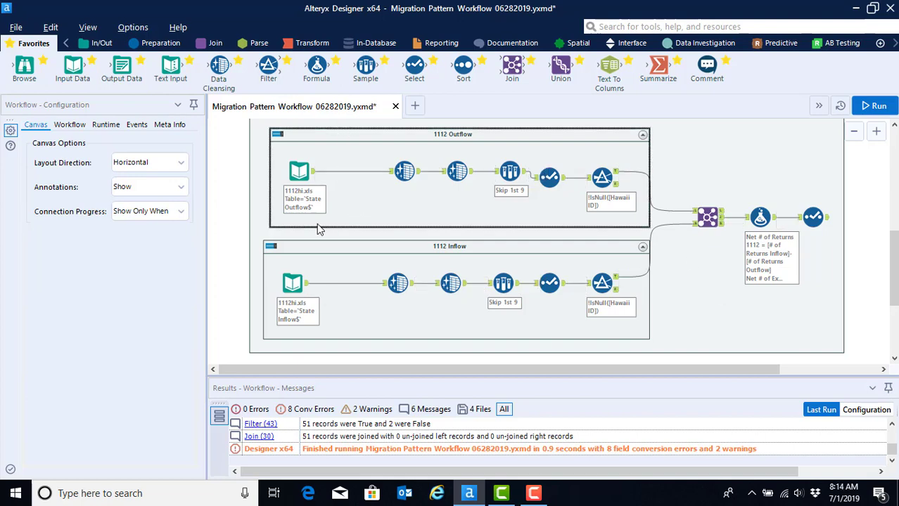